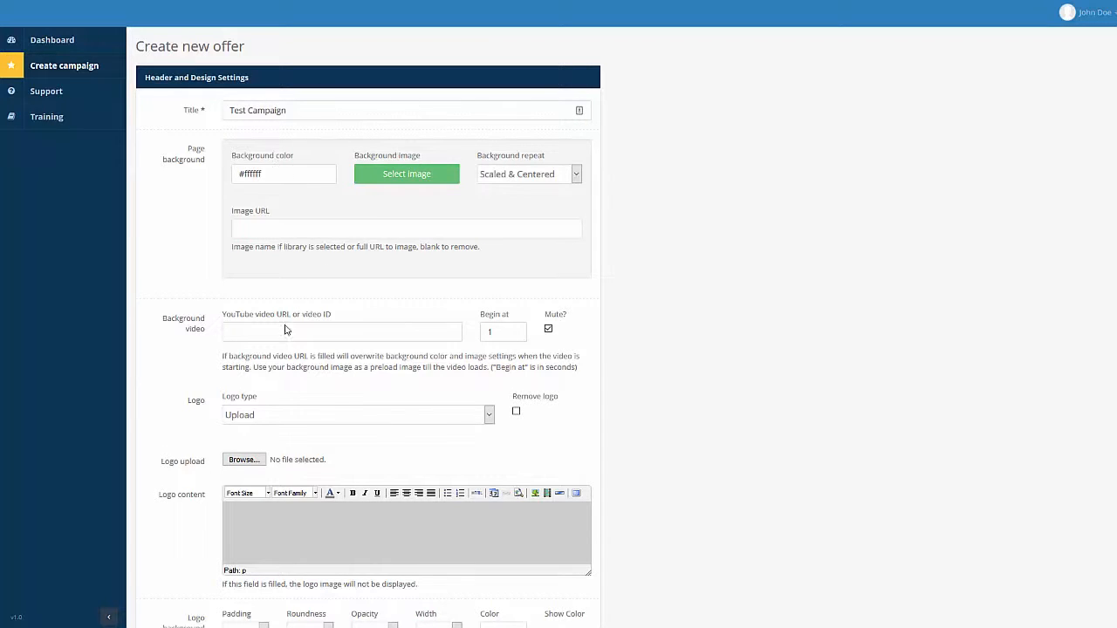
Set the offer page background colour to black (#000000).
left_click(295, 177)
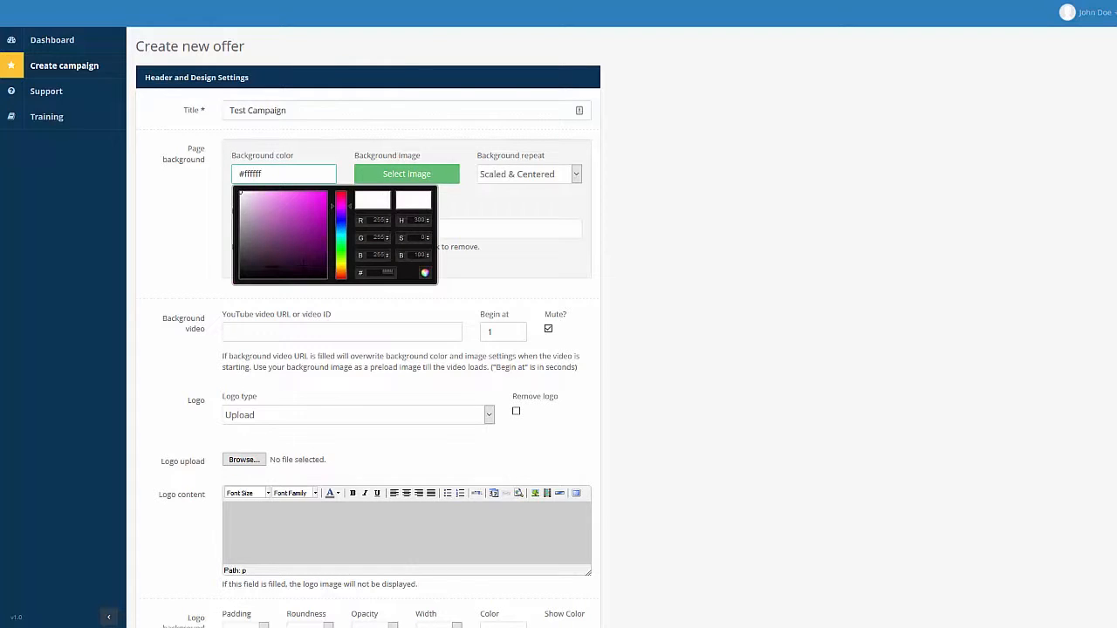
left_click(240, 275)
left_click(427, 274)
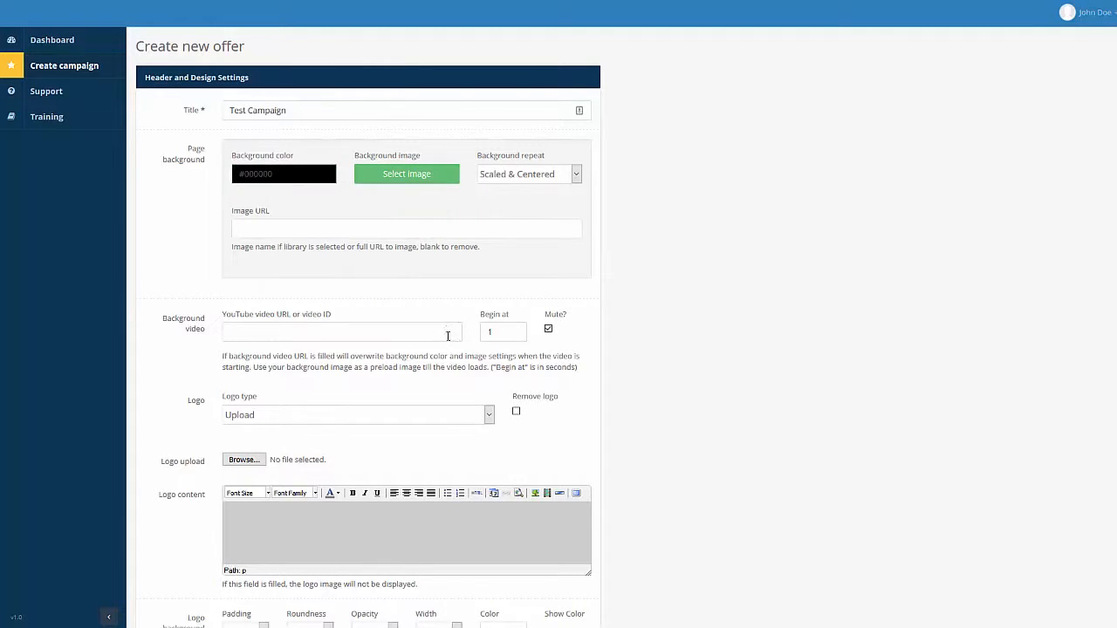
Browse the City background images and close the library without choosing one.
left_click(404, 175)
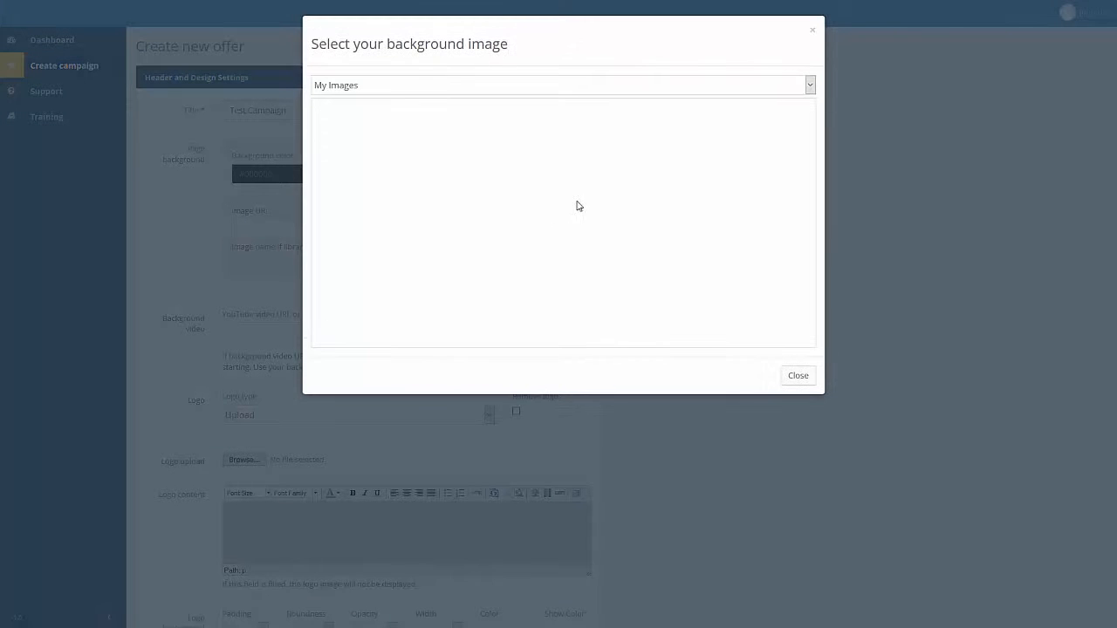
left_click(757, 91)
left_click(404, 127)
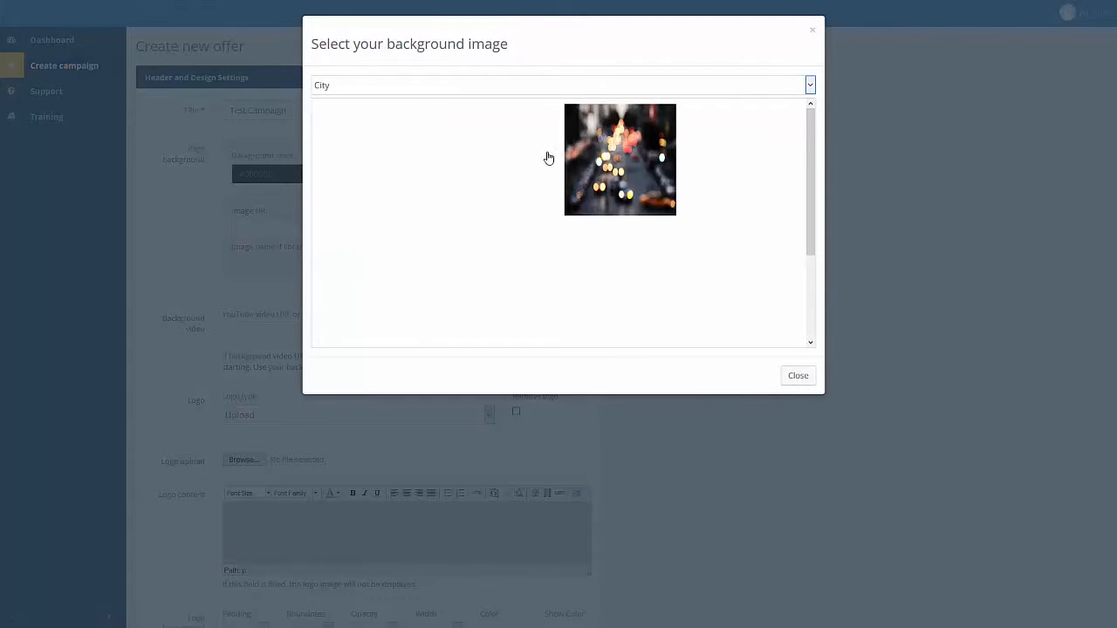
scroll(707, 218, "down", 2)
left_click(859, 206)
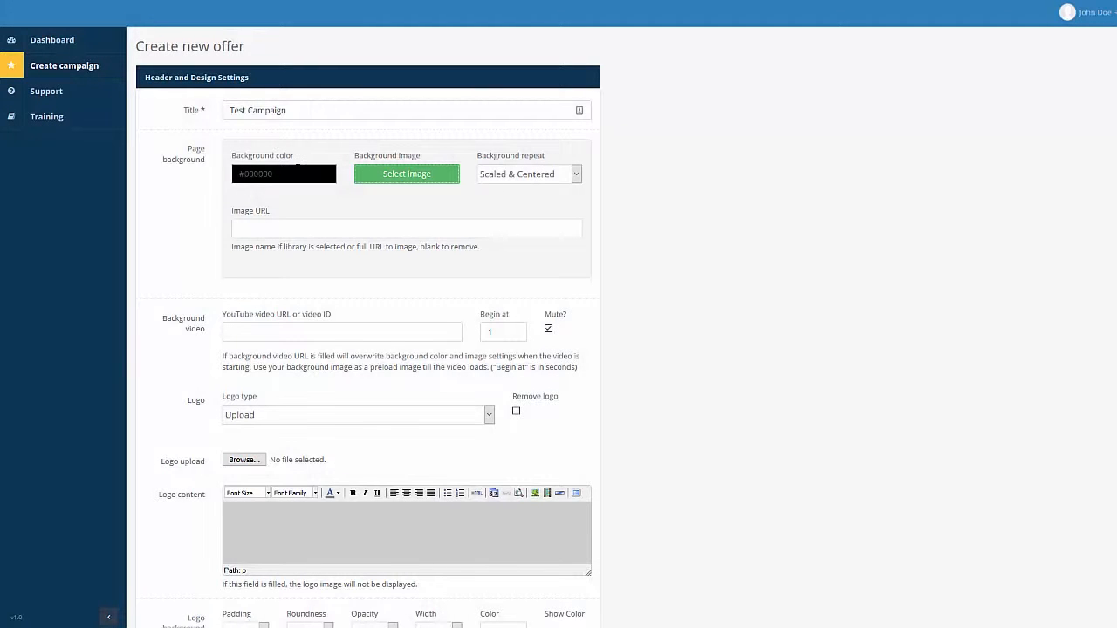
Use the FG0fTKAqZ5g YouTube link as the background video, starting at 19 seconds.
left_click(341, 333)
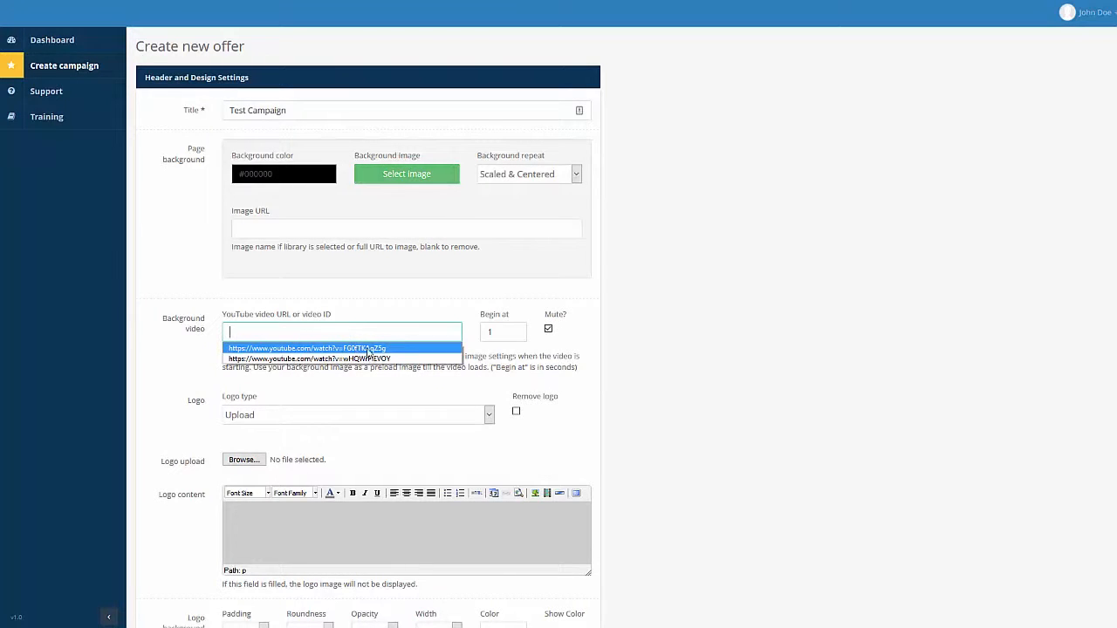
left_click(373, 349)
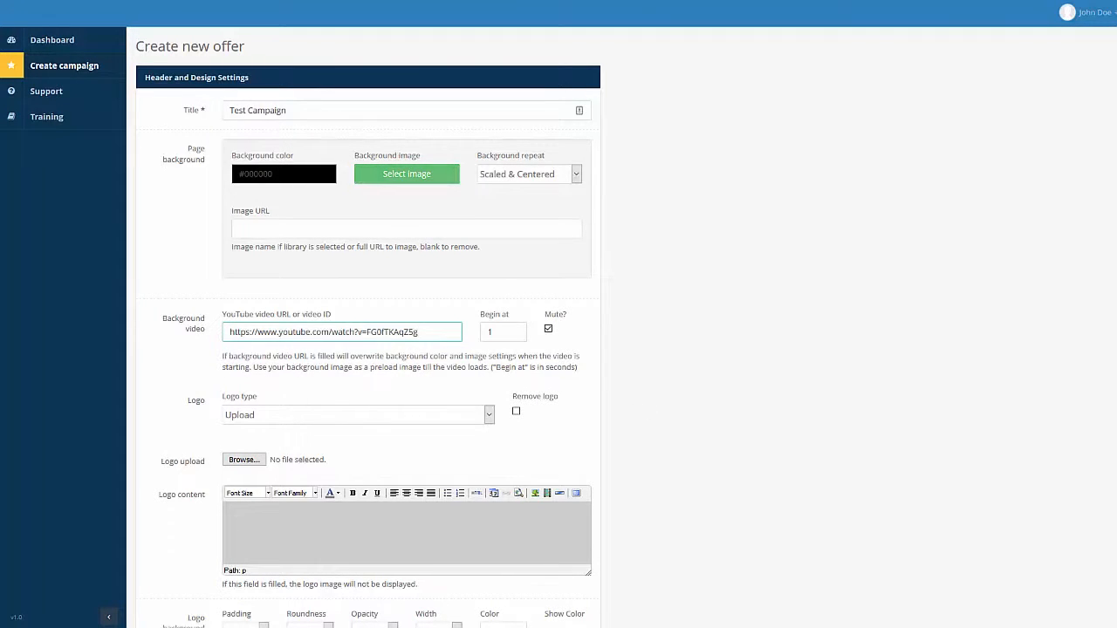
triple_click(394, 332)
left_click(403, 347)
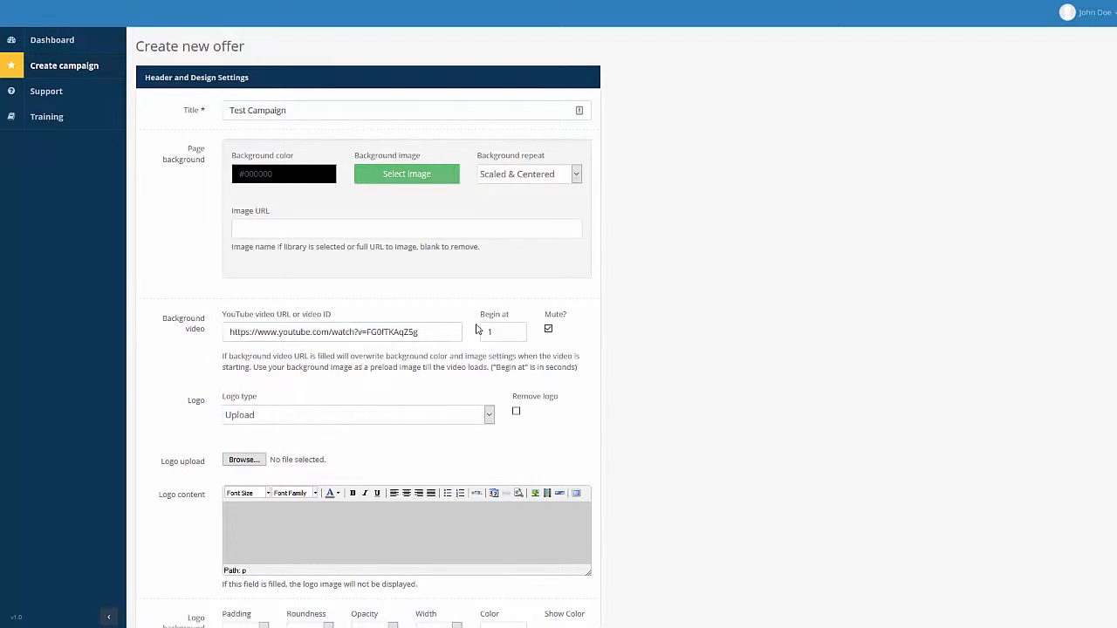
double_click(521, 329)
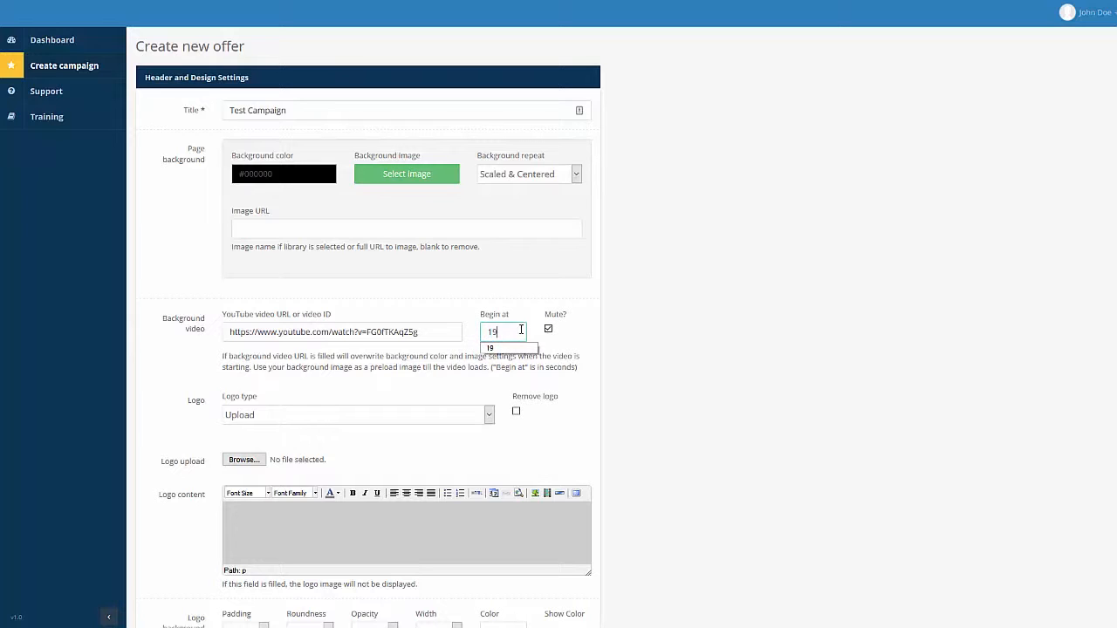
left_click(730, 399)
Switch Logo type to URL and paste the Redis_Logo-128.png address as the logo URL.
scroll(249, 336, "down", 3)
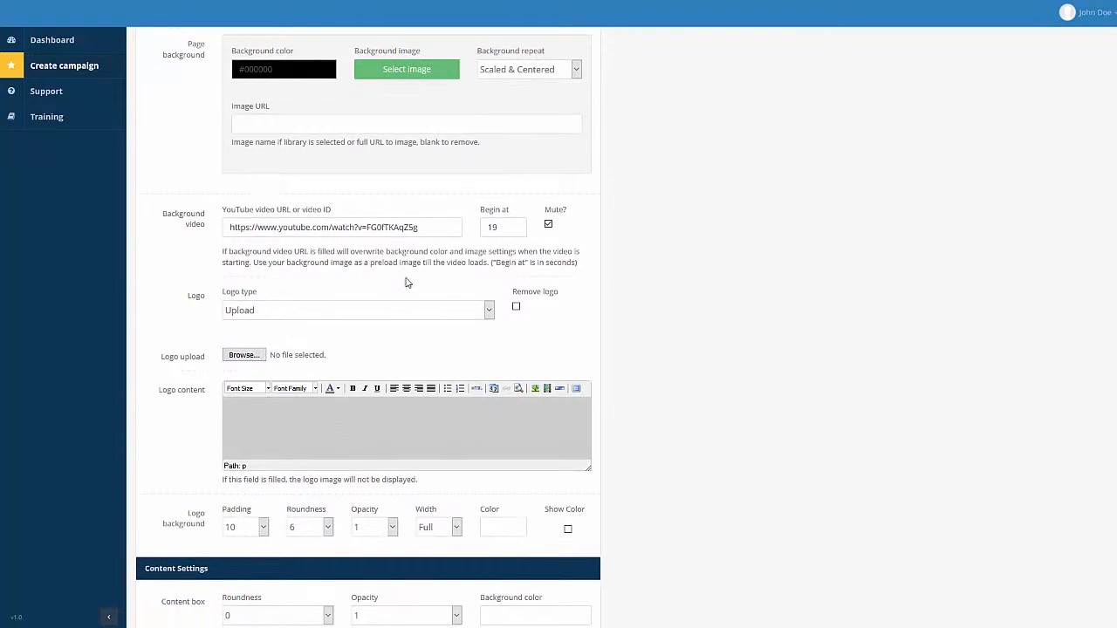
left_click(253, 312)
left_click(268, 339)
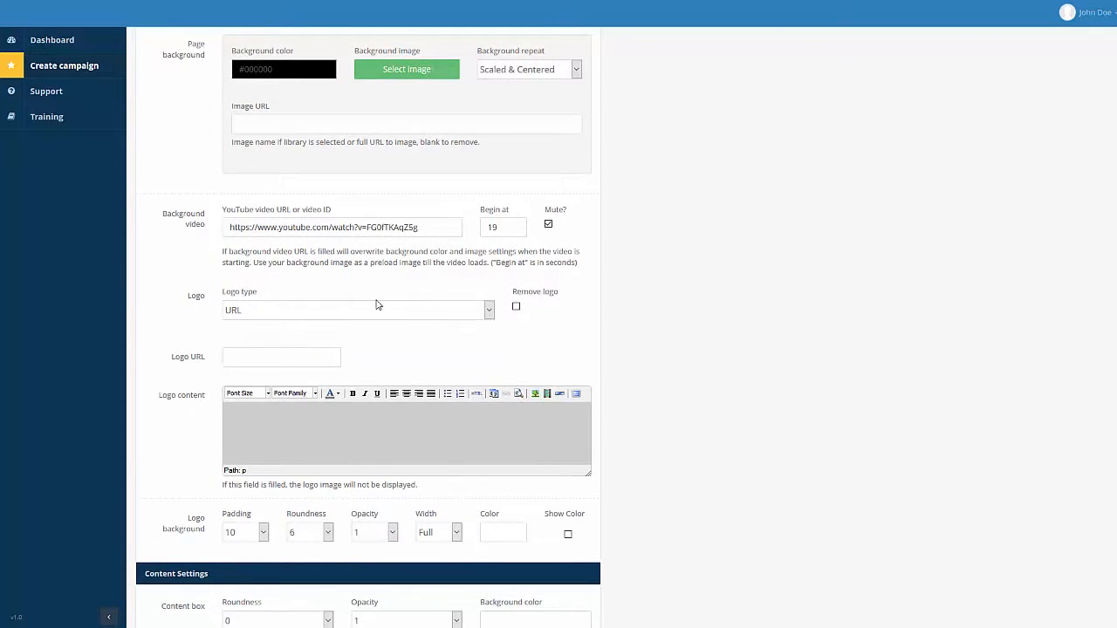
left_click(289, 364)
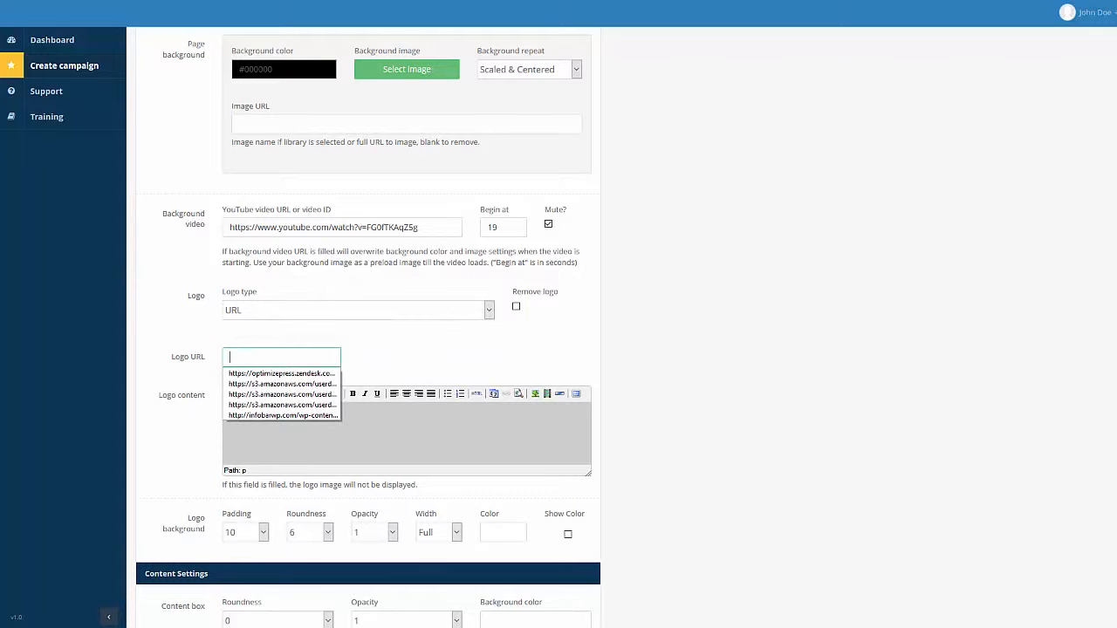
key("ctrl+v")
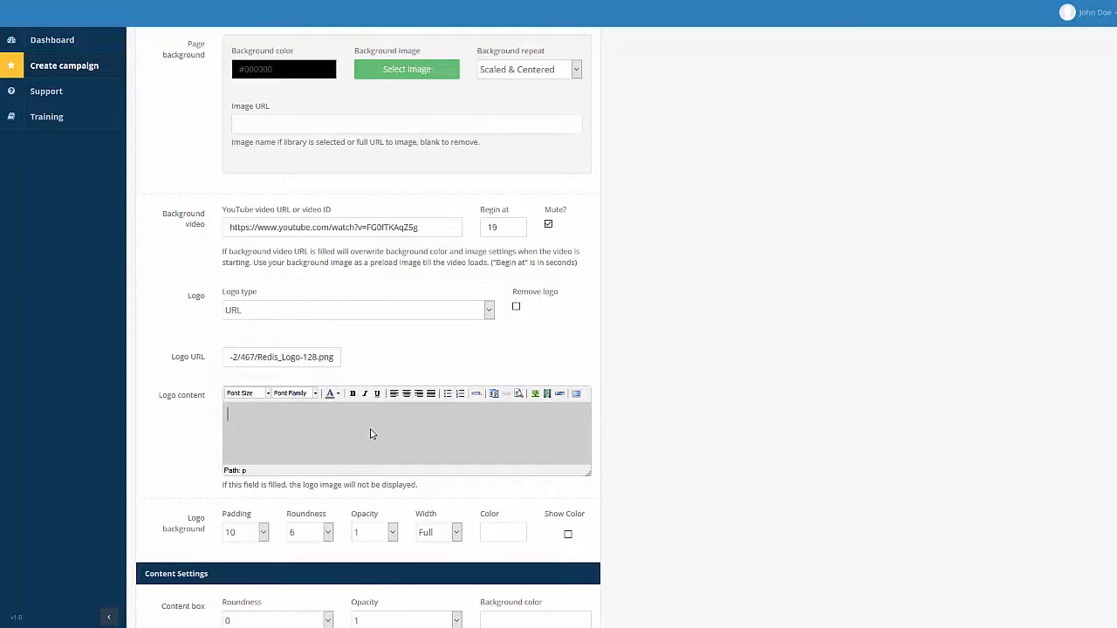
scroll(811, 393, "down", 1)
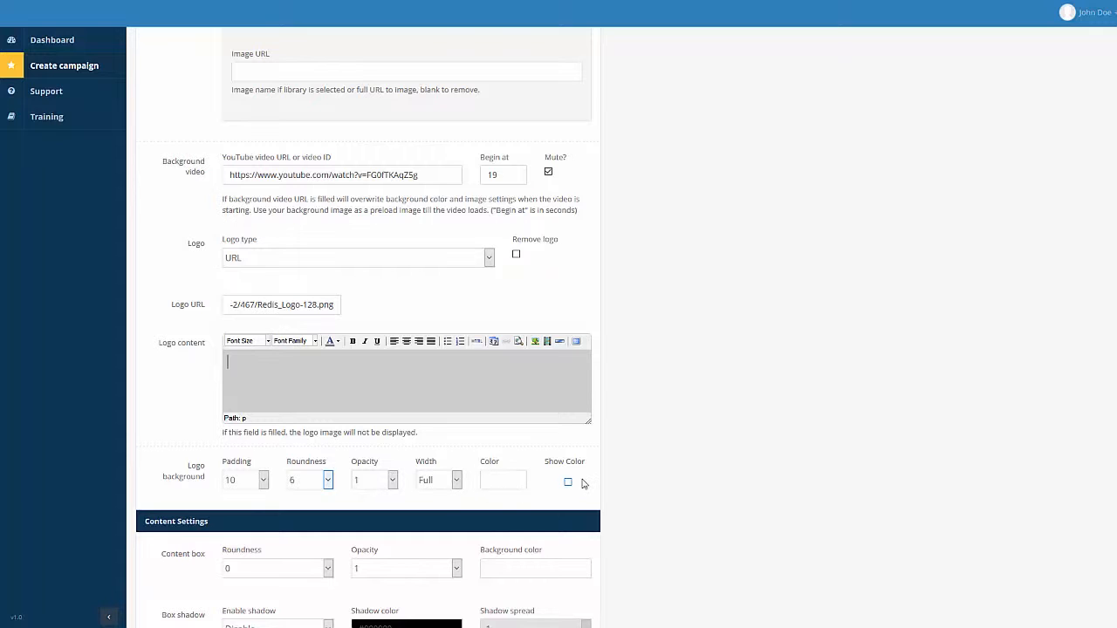
scroll(805, 314, "down", 3)
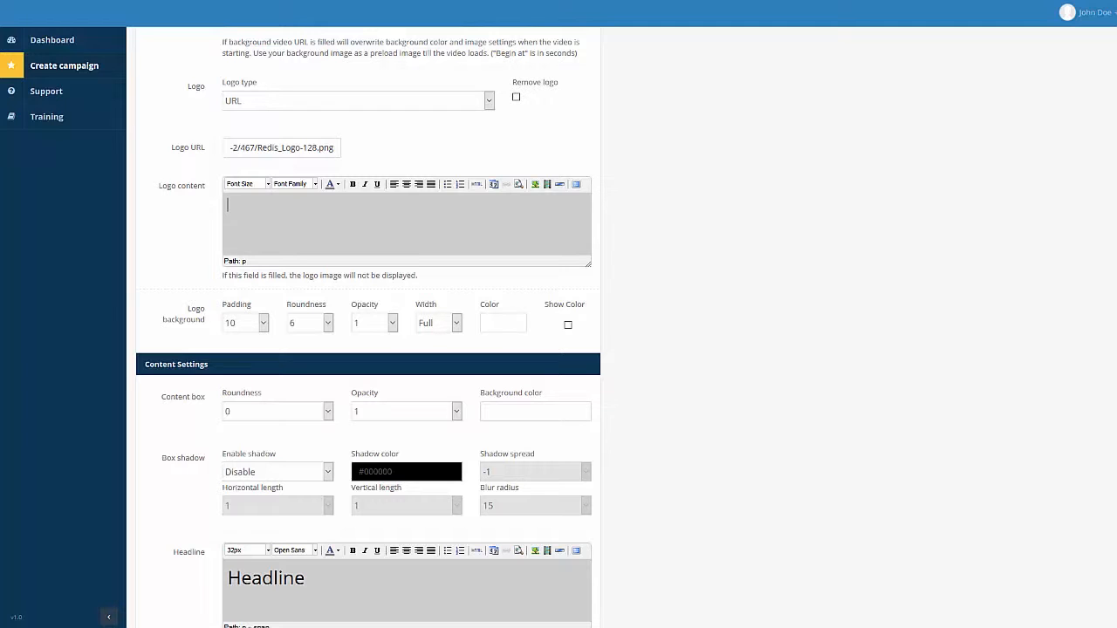
Set content box roundness 5, opacity 1 and a white background colour.
scroll(334, 383, "down", 1)
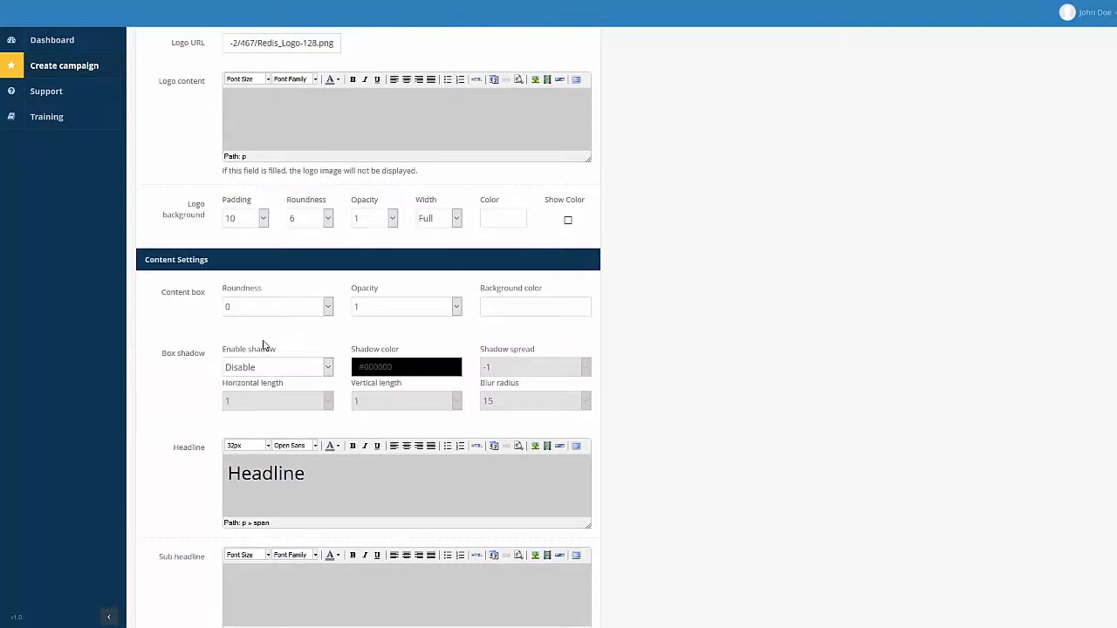
left_click(257, 312)
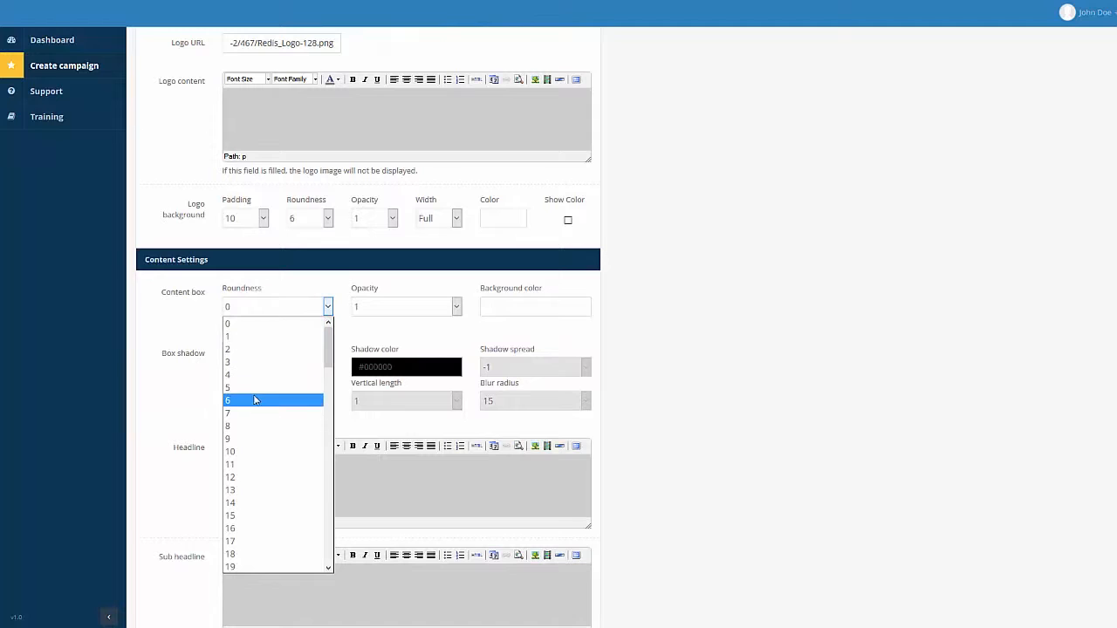
left_click(250, 389)
left_click(405, 312)
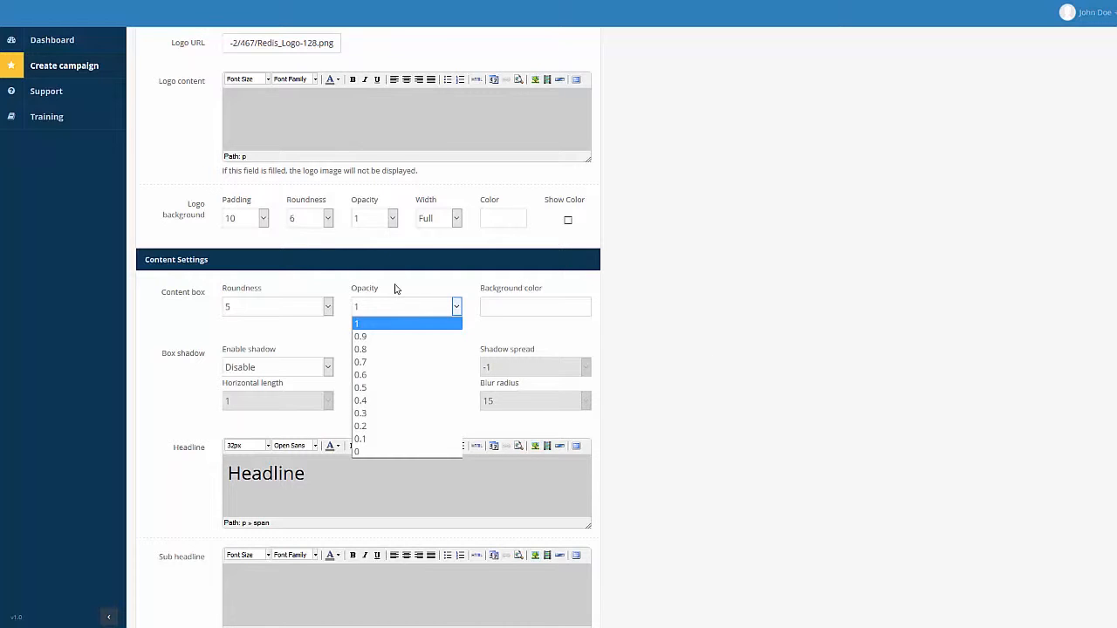
left_click(729, 287)
left_click(537, 307)
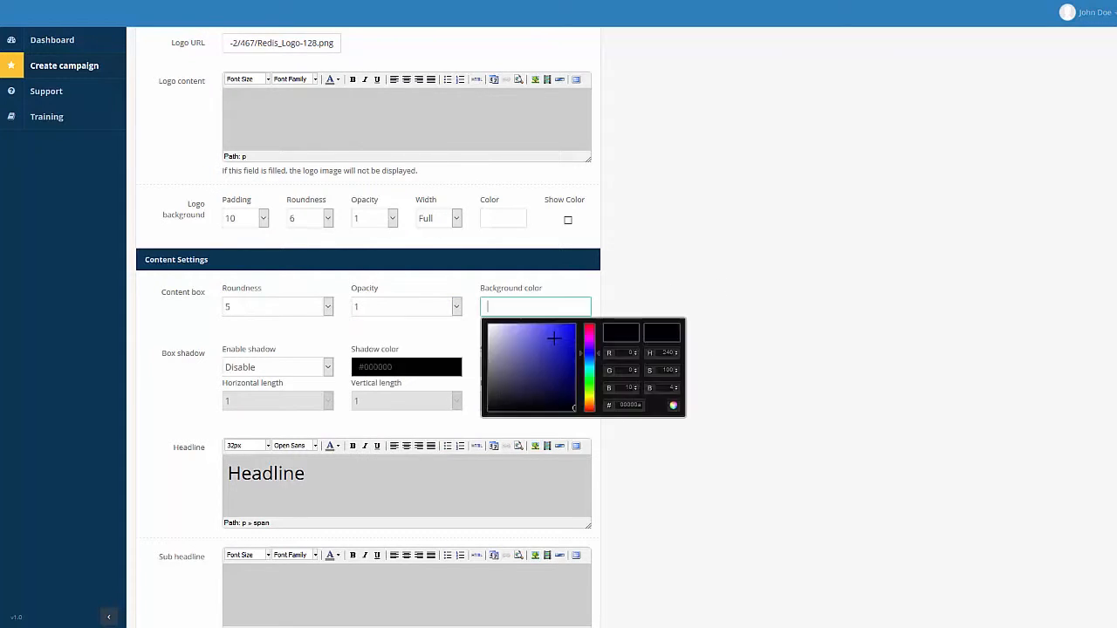
left_click_drag(508, 343, 482, 320)
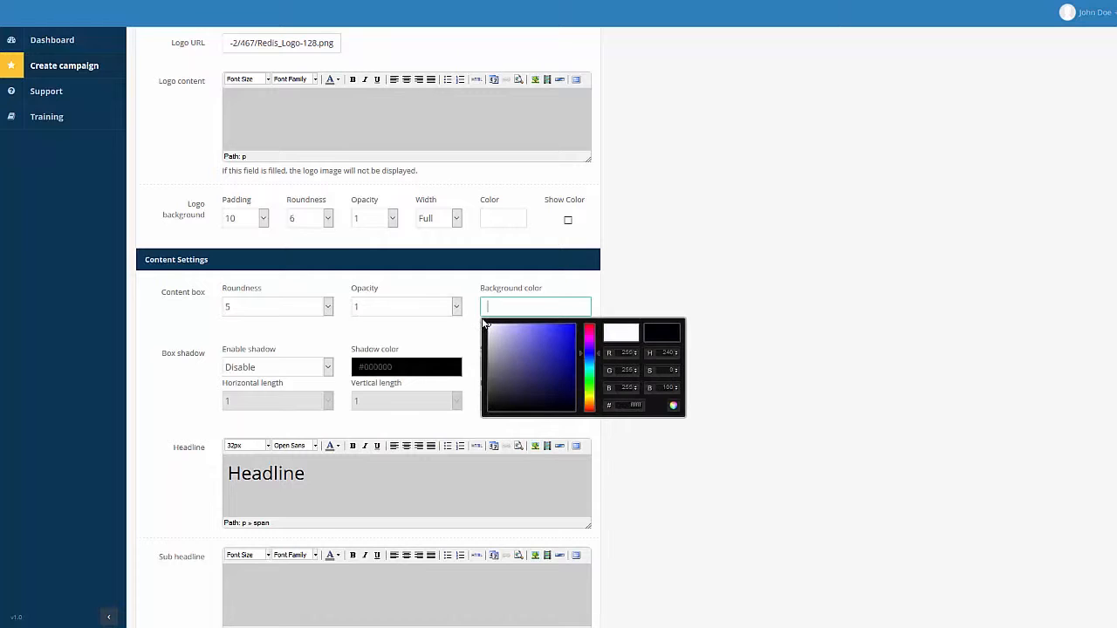
left_click(672, 405)
scroll(672, 406, "down", 3)
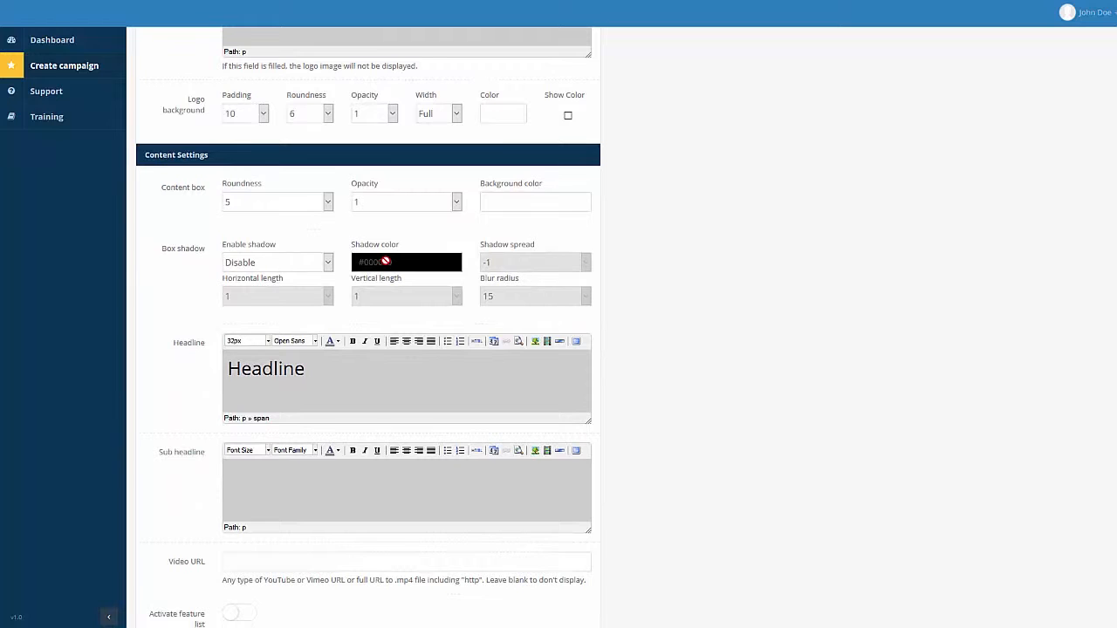
Replace the headline with 'This is your offer headline', bold, centred and grey.
triple_click(328, 369)
type("This is ytour")
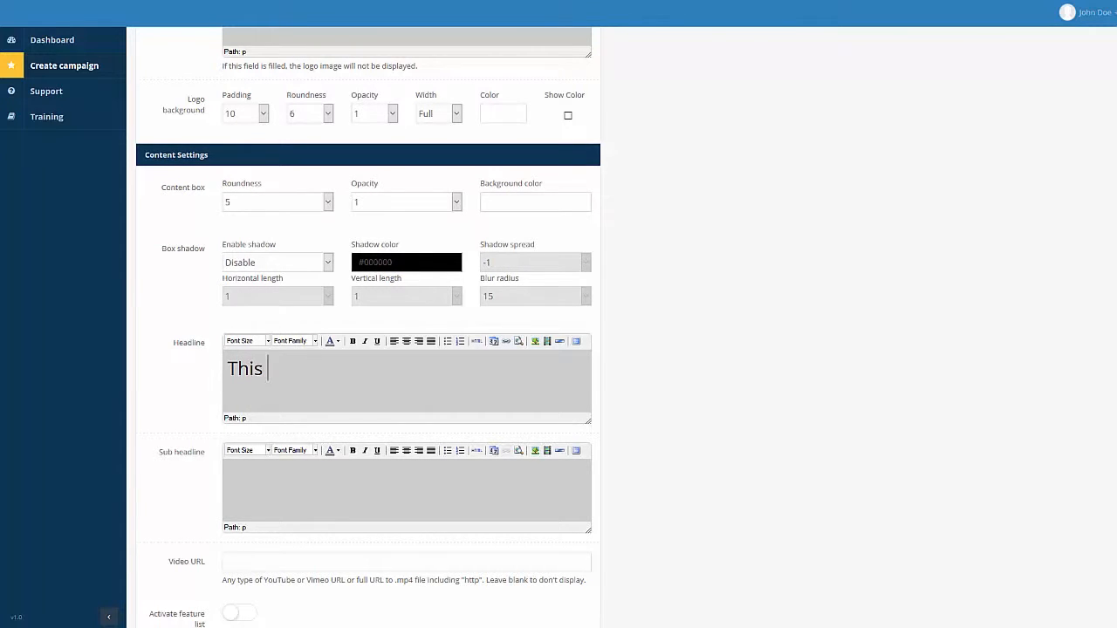
key("BackSpace")
key("BackSpace")
key("BackSpace")
key("BackSpace")
key("BackSpace")
type("our offer ")
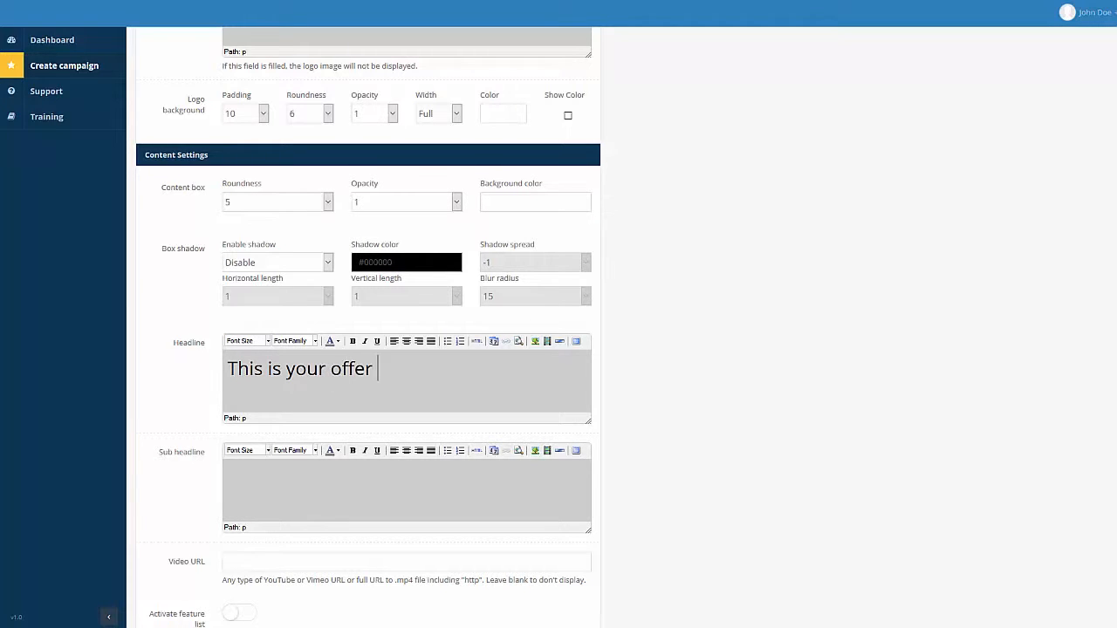
type("headline")
key("ctrl+a")
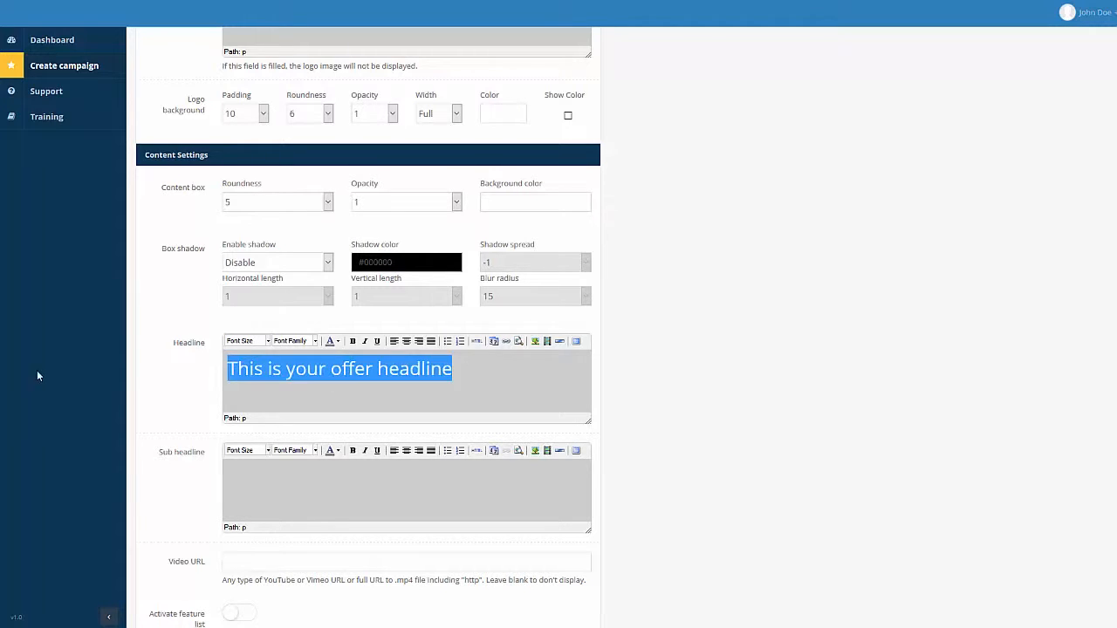
left_click(353, 341)
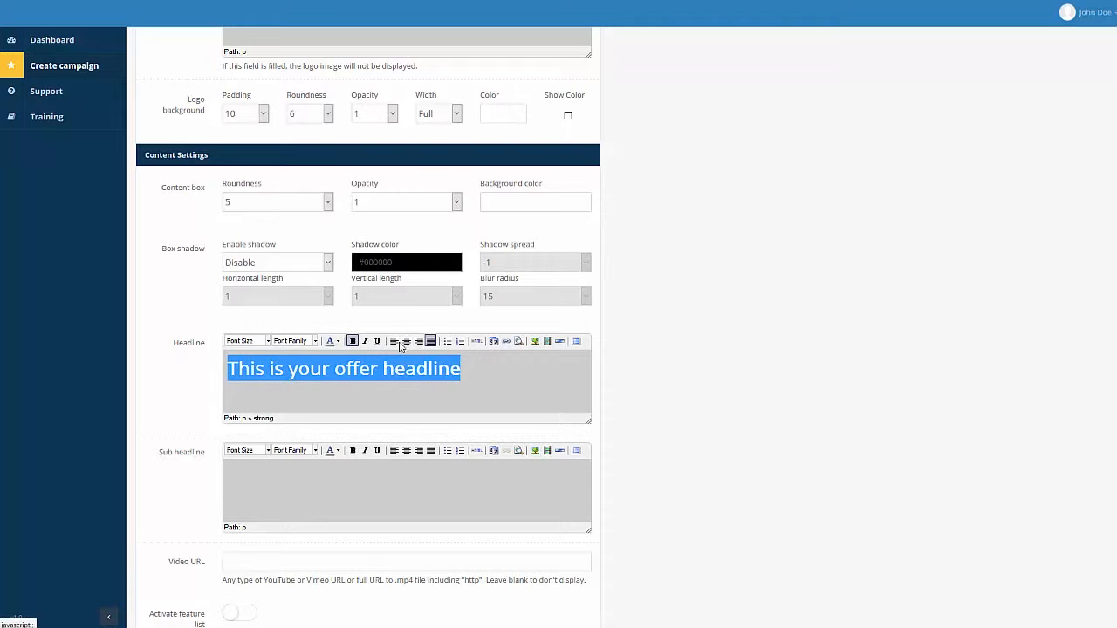
left_click(406, 341)
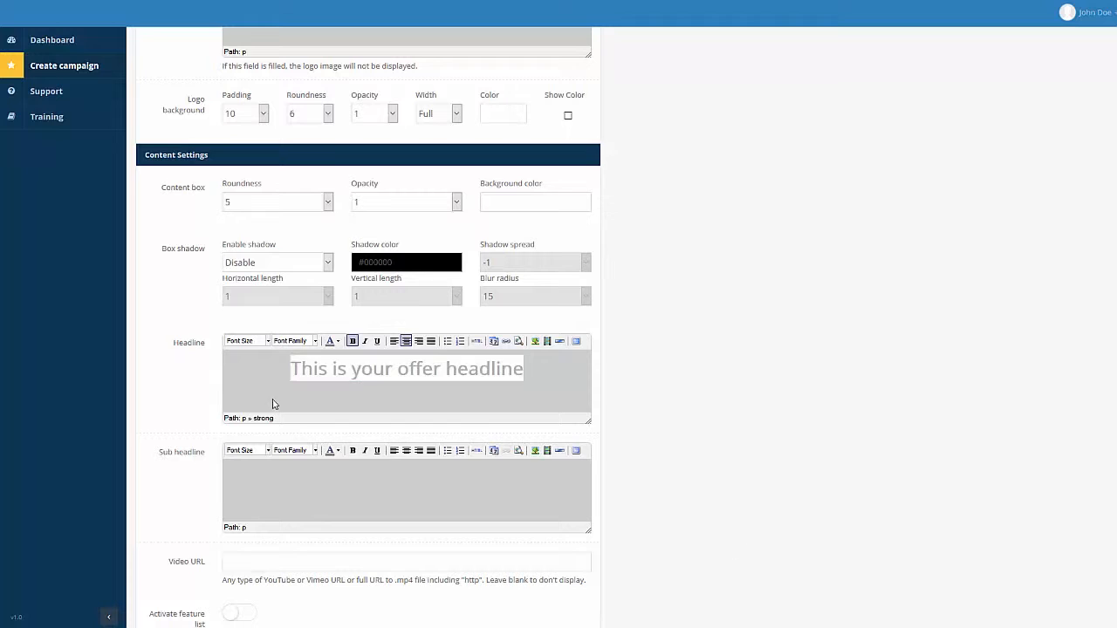
left_click(338, 341)
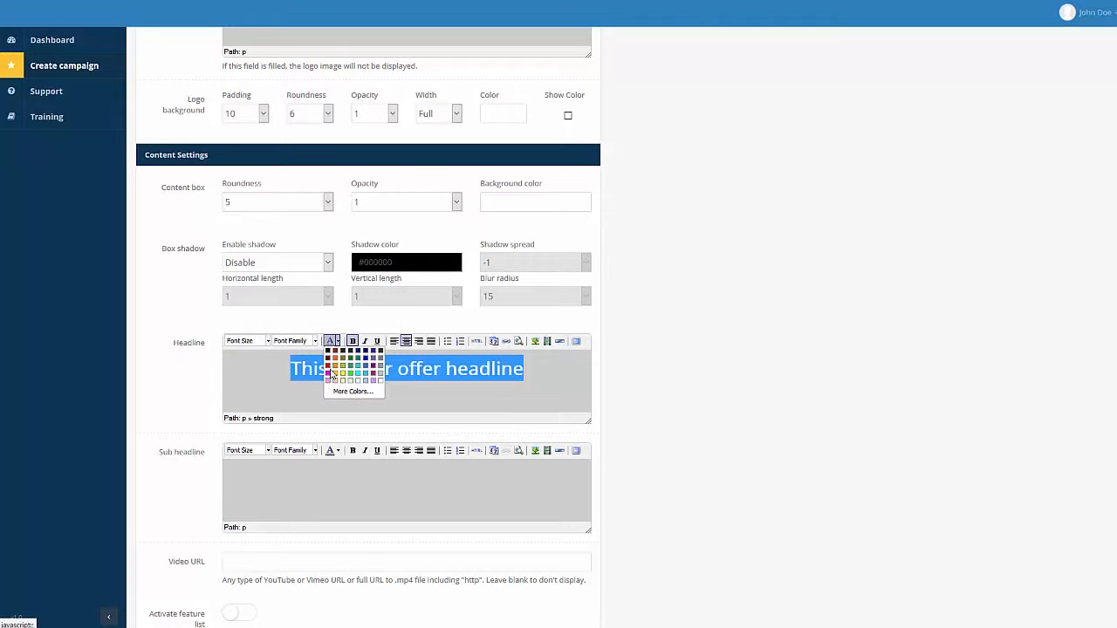
left_click(330, 377)
Write the sub headline 'This is a sub headline' and centre it.
left_click(354, 493)
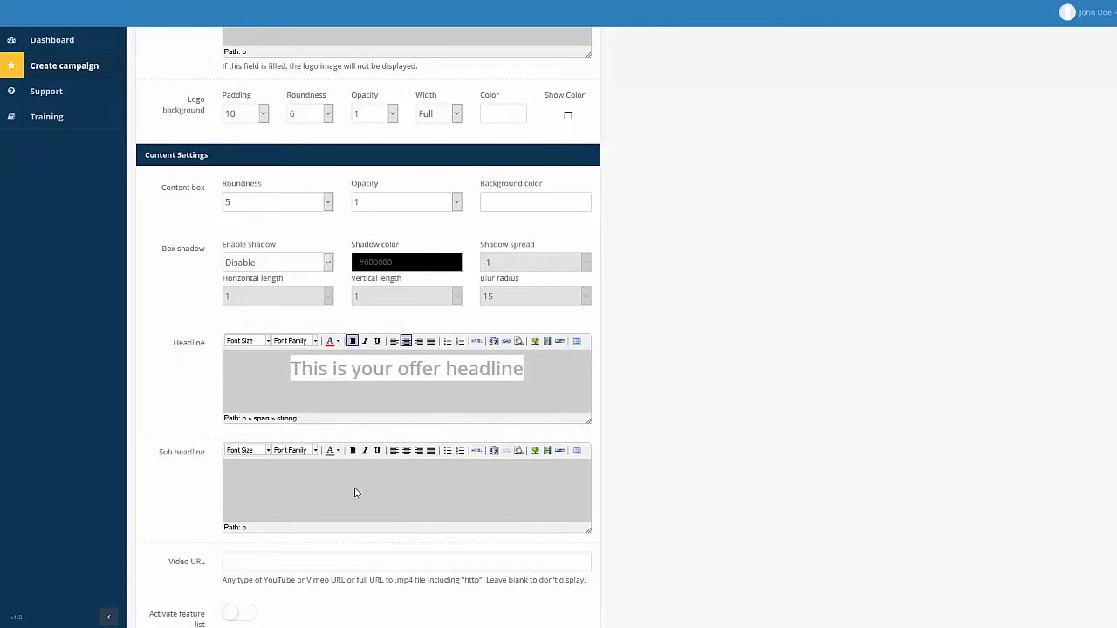
type("This is a sub headline")
key("ctrl+a")
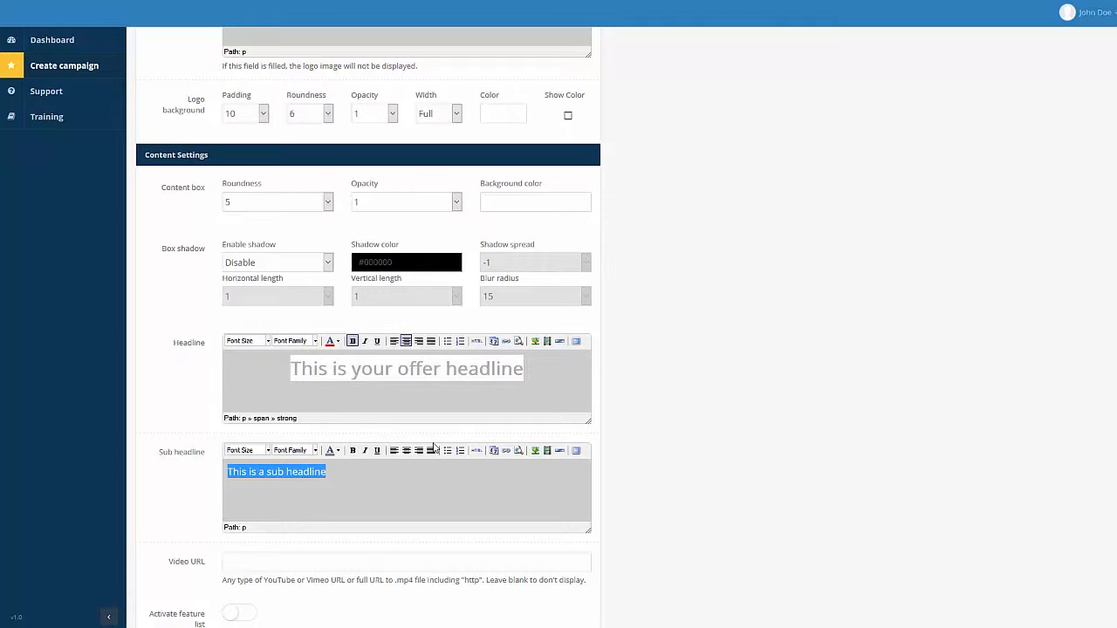
left_click(406, 450)
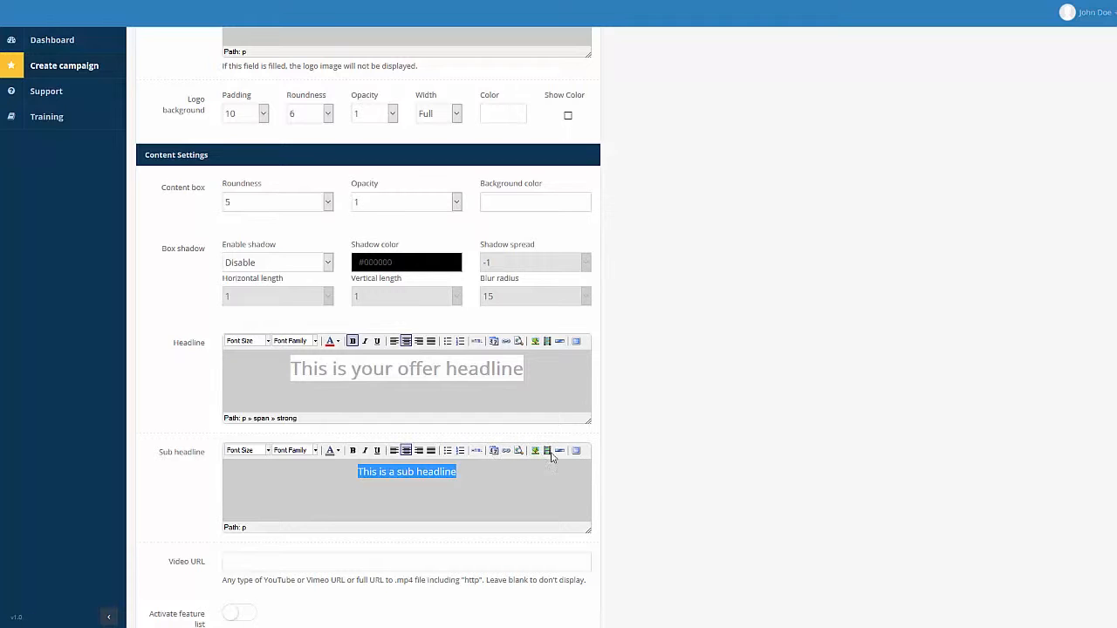
scroll(673, 384, "down", 2)
scroll(672, 393, "down", 2)
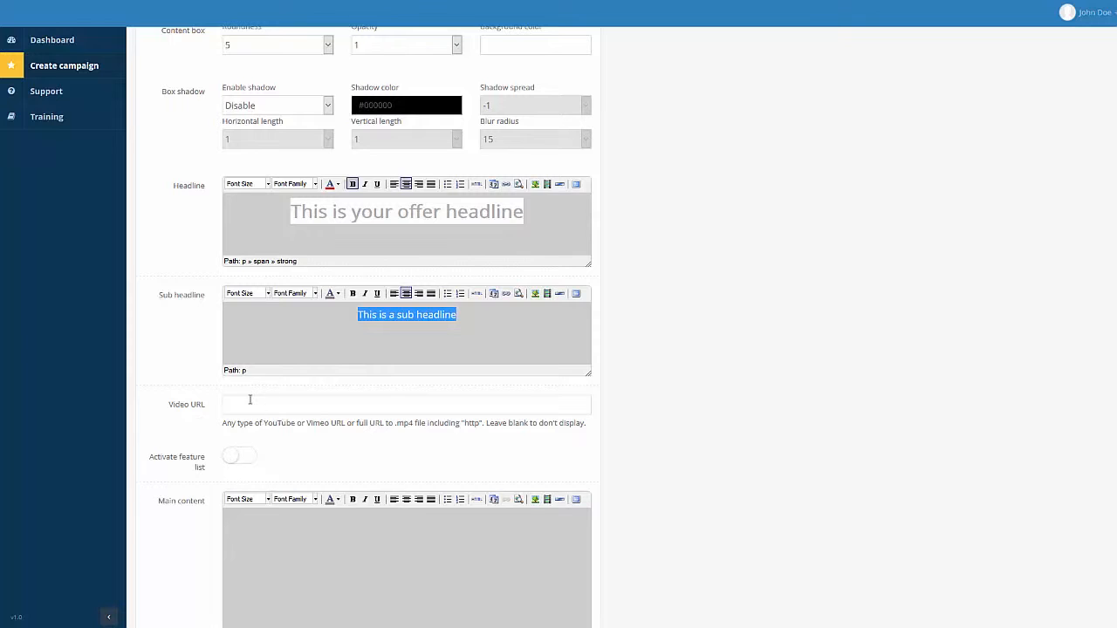
Fill the Video URL with the previously used YouTube link and activate the feature list.
left_click(425, 406)
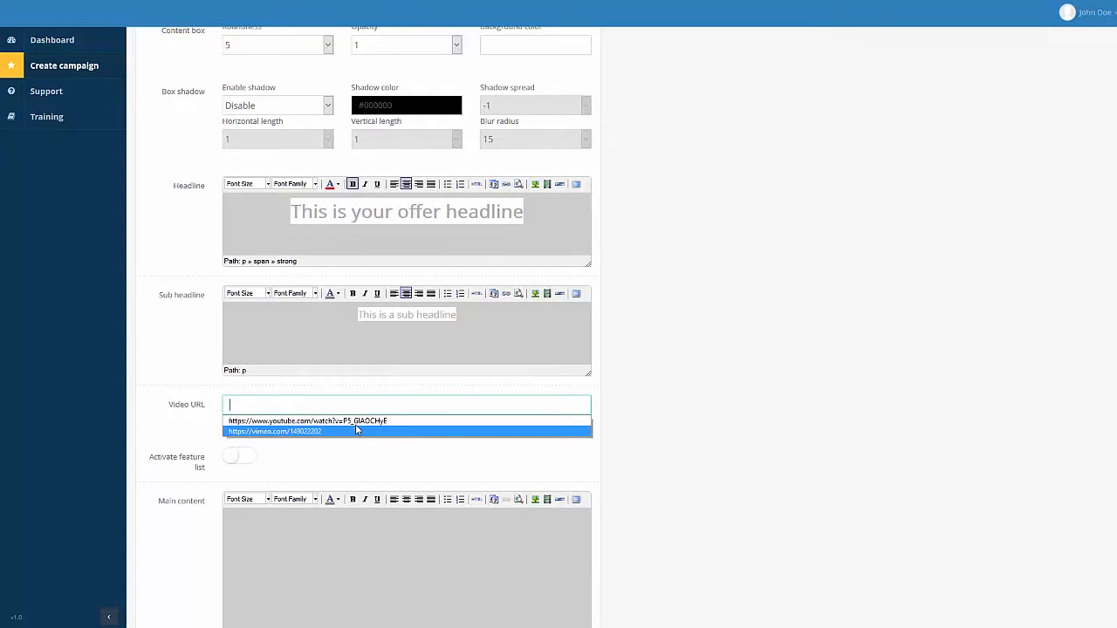
left_click(356, 420)
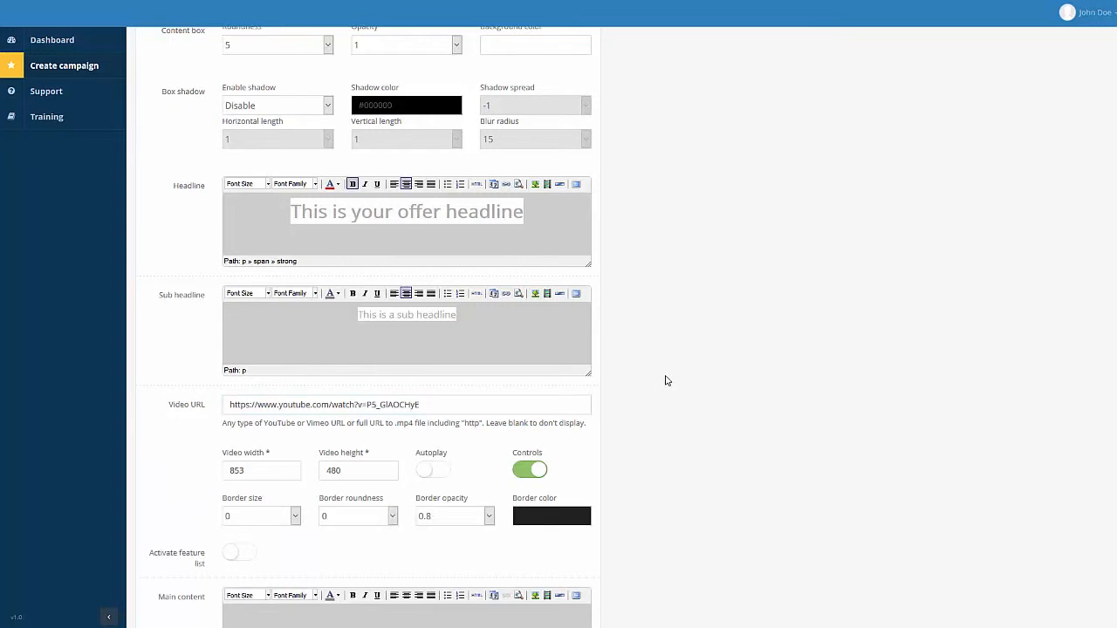
scroll(668, 381, "down", 2)
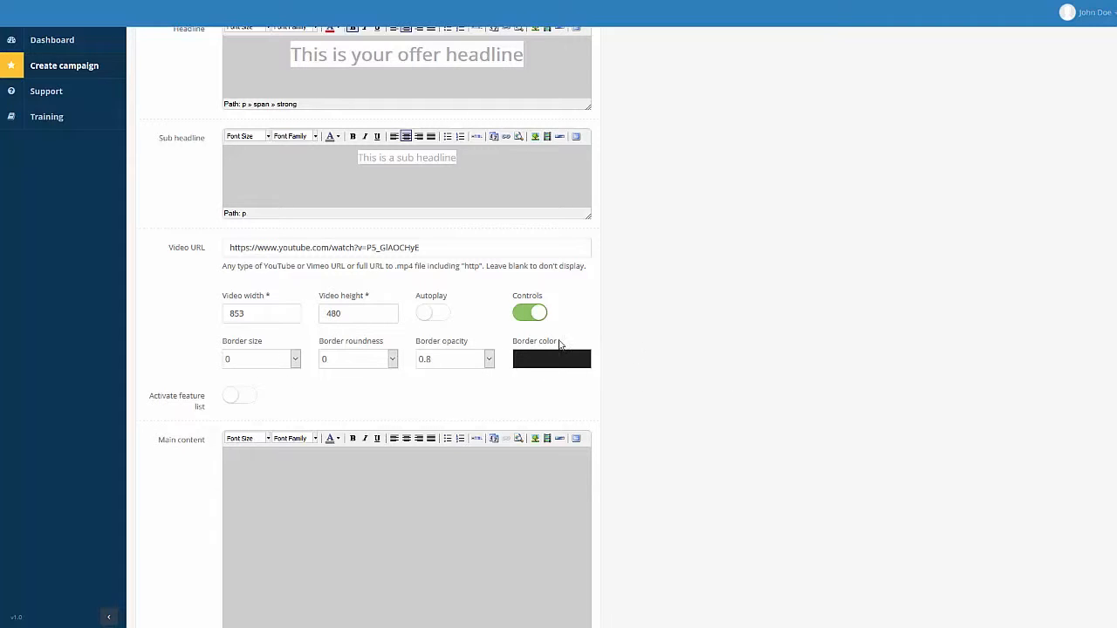
scroll(314, 336, "down", 1)
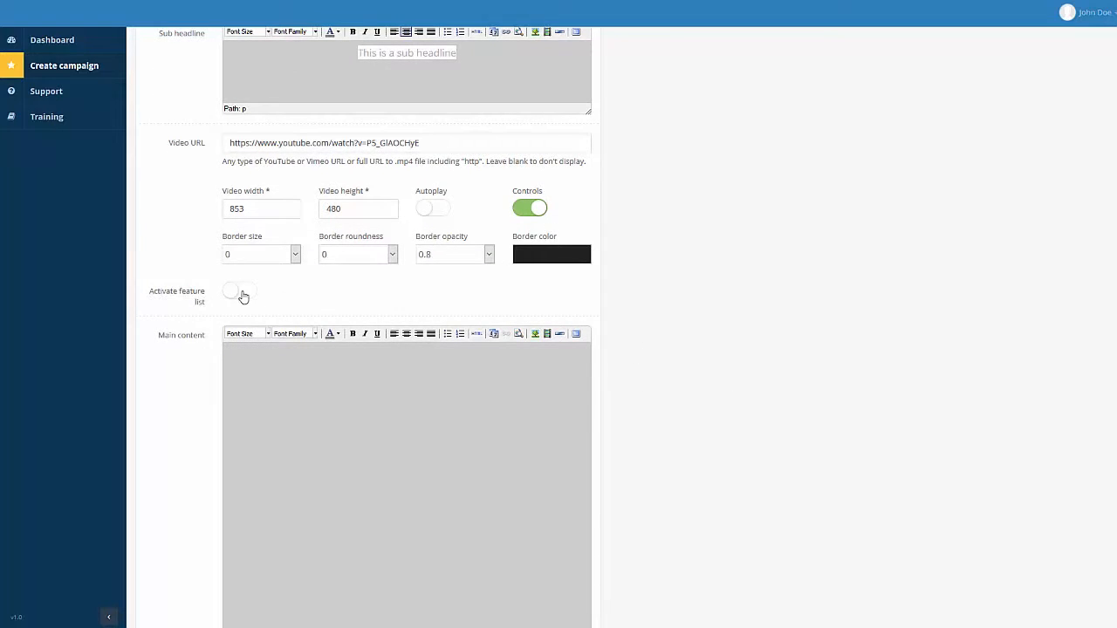
left_click(240, 294)
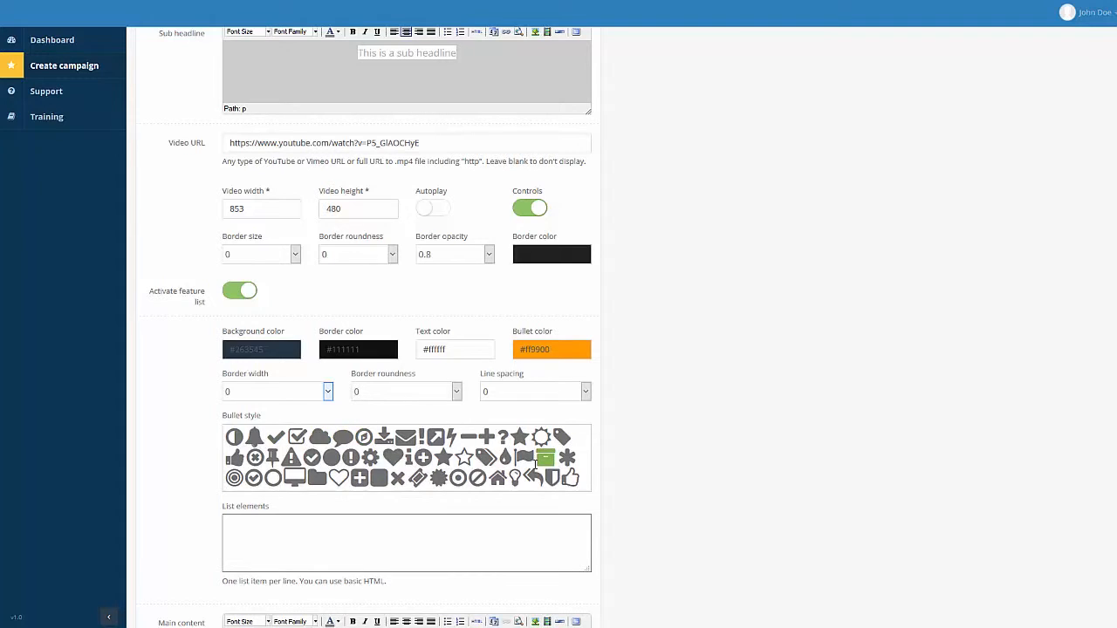
Switch the feature list back off.
left_click(290, 519)
scroll(306, 201, "down", 1)
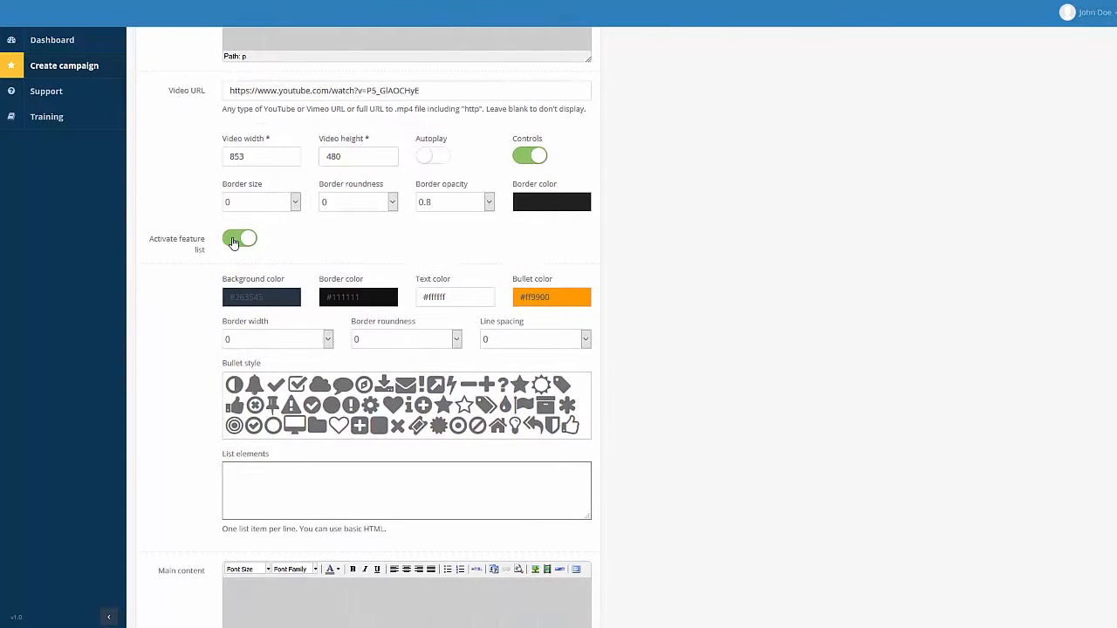
left_click(233, 243)
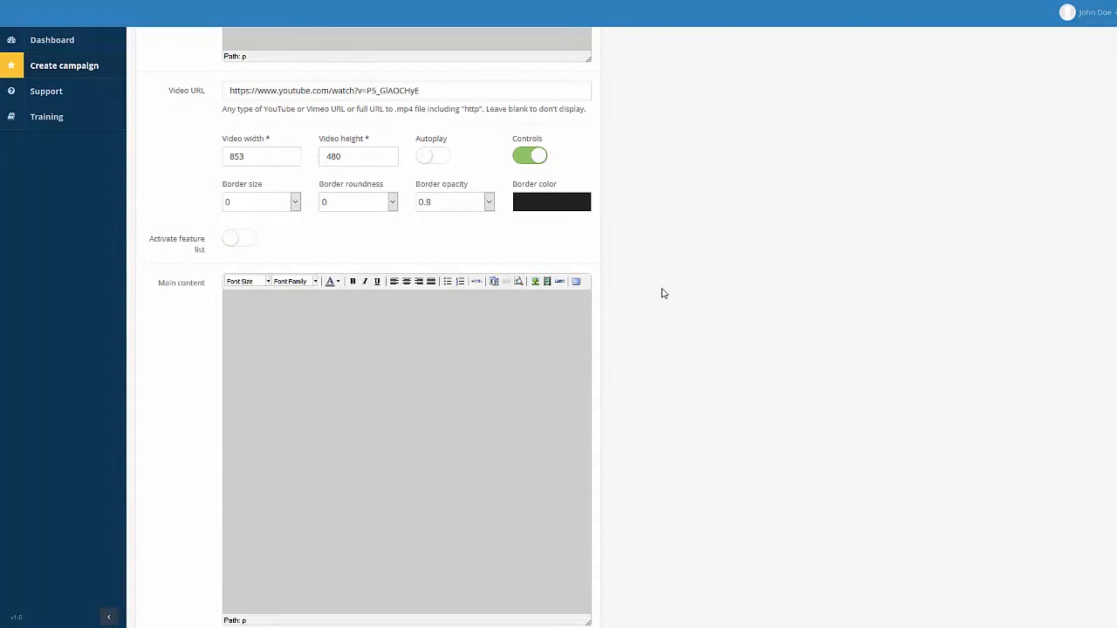
Type 'This is your main content.' in Main content and paste it several more times.
scroll(660, 294, "down", 1)
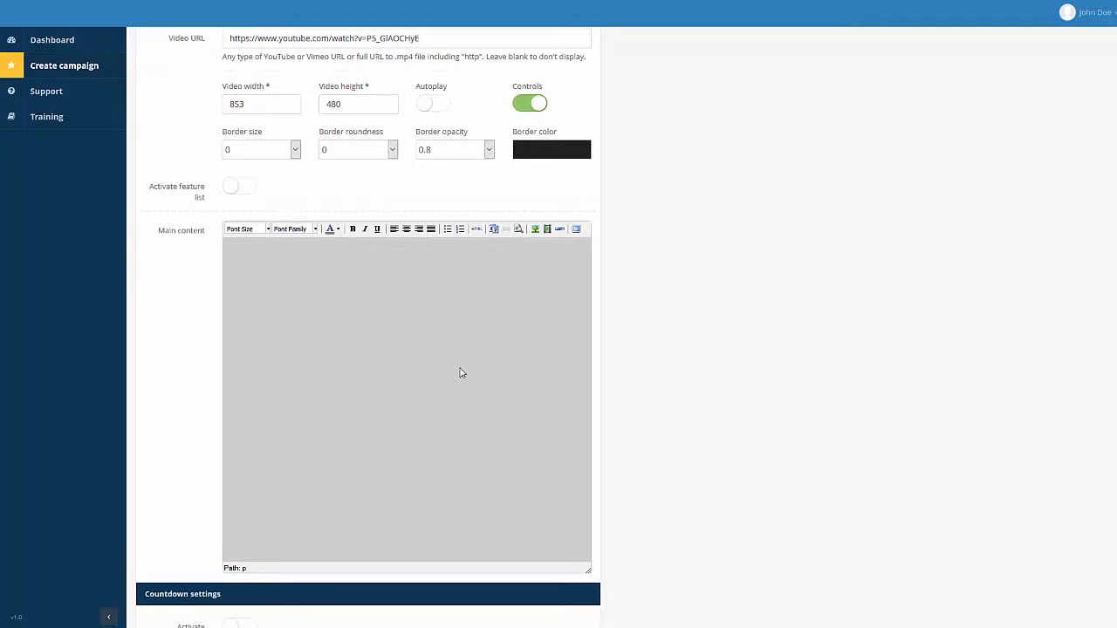
left_click(340, 333)
type("This is your main c")
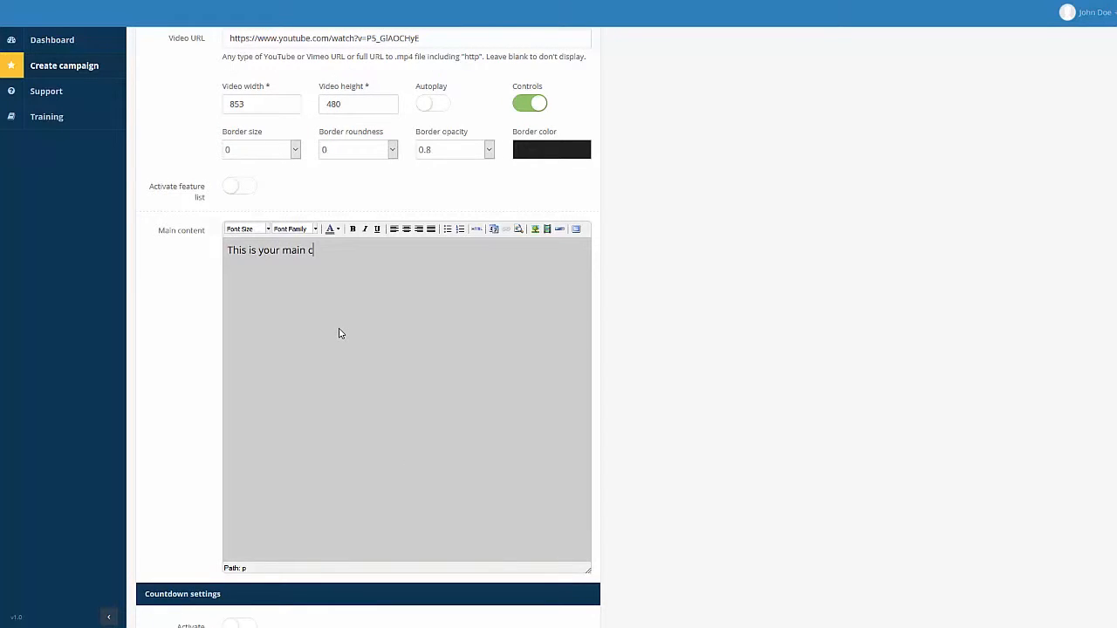
type("onten")
key("ctrl+a")
key("ctrl+c")
key("ctrl+v")
key("ctrl+v")
key("ctrl+v")
key("ctrl+v")
key("ctrl+v")
key("ctrl+v")
key("ctrl+v")
key("ctrl+v")
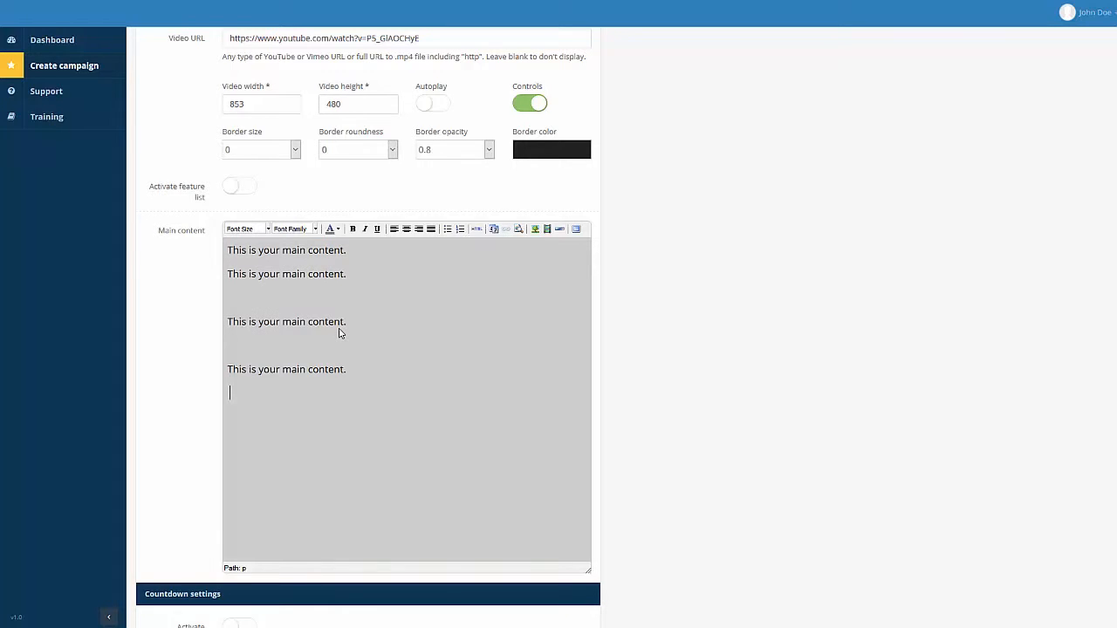
key("ctrl+v")
key("ctrl+v")
key("ctrl+v")
key("ctrl+v")
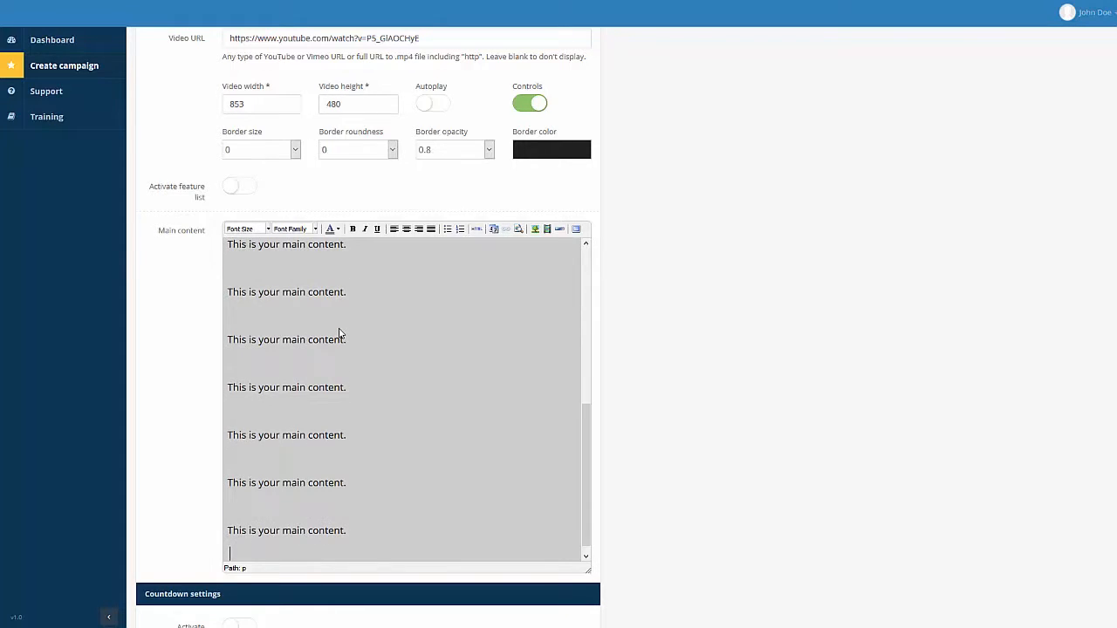
key("ctrl+v")
scroll(811, 352, "down", 3)
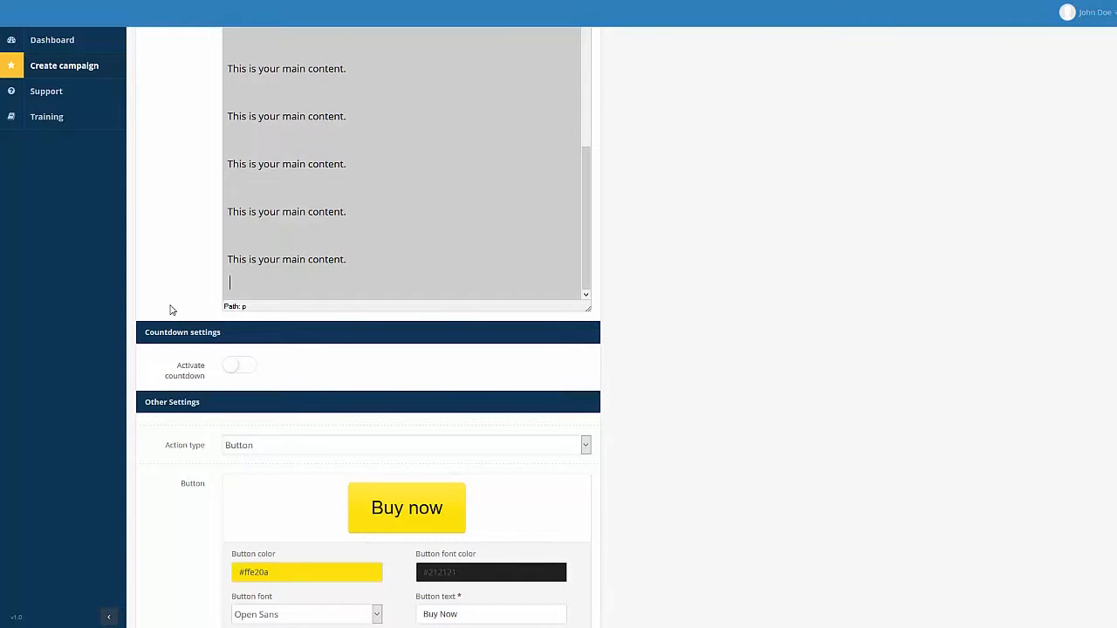
Activate a countdown ending 13 October 2016 at 14:30, with the countdown event set to Hide.
left_click(241, 367)
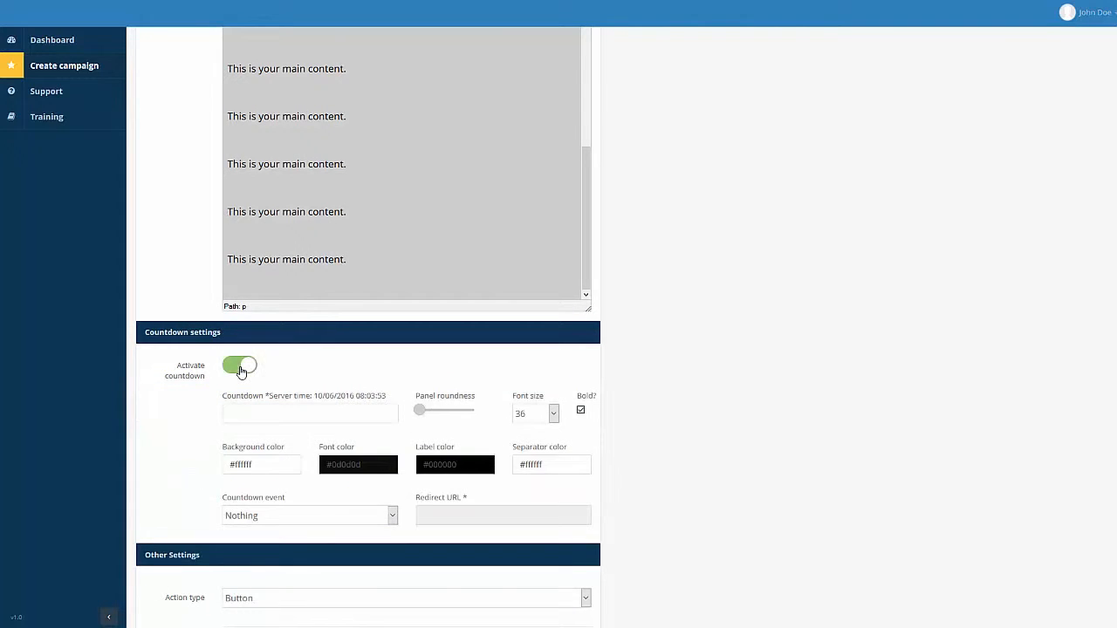
left_click(279, 414)
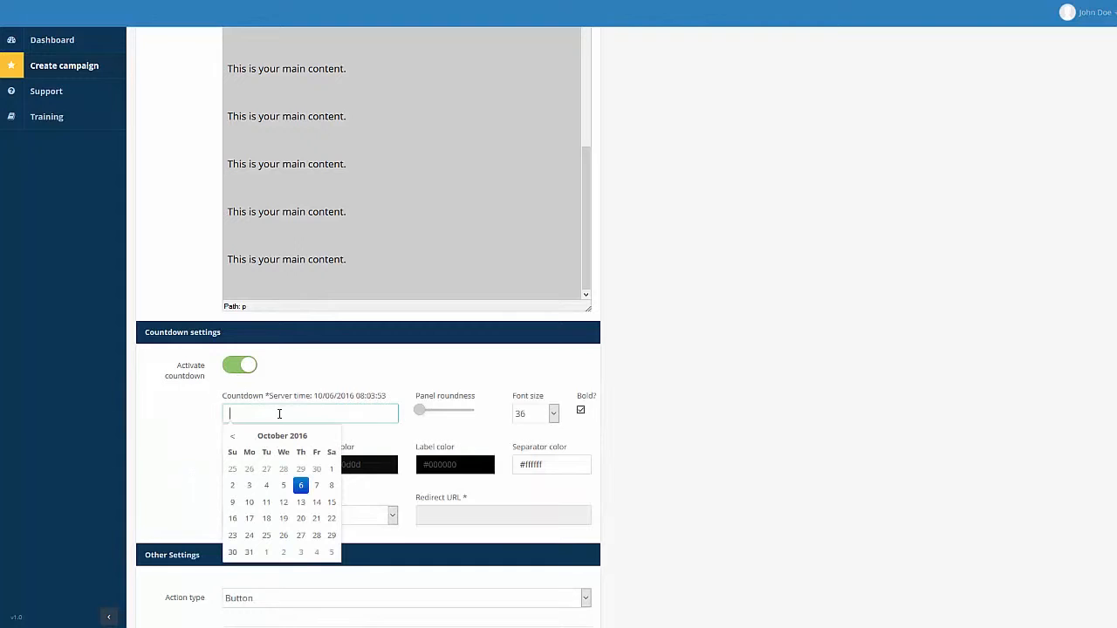
left_click(300, 501)
left_click(293, 513)
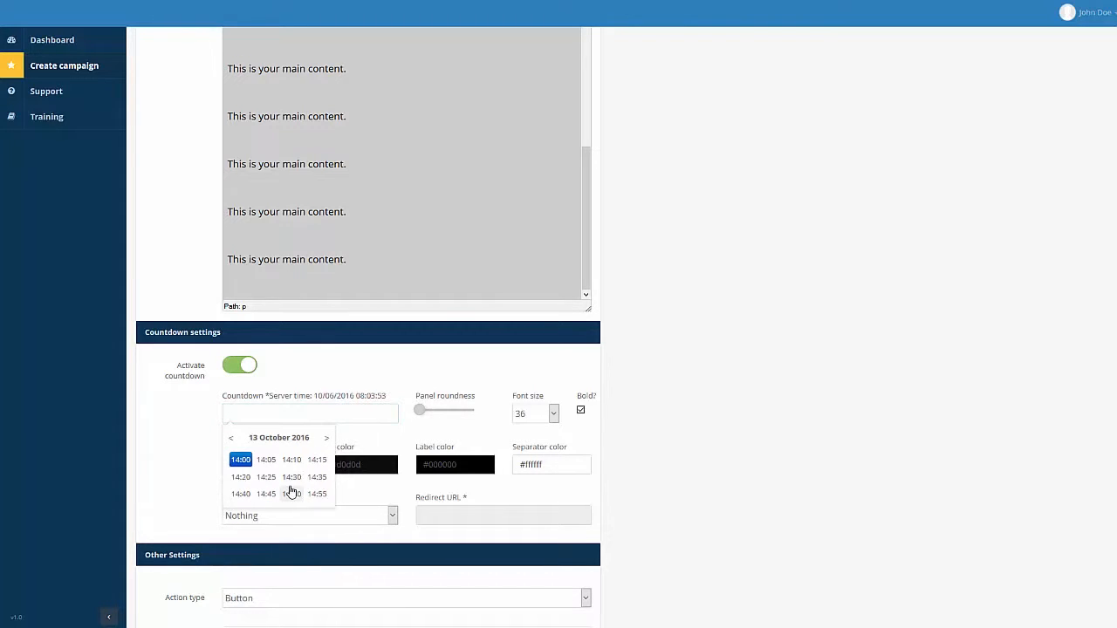
left_click(293, 477)
left_click(737, 387)
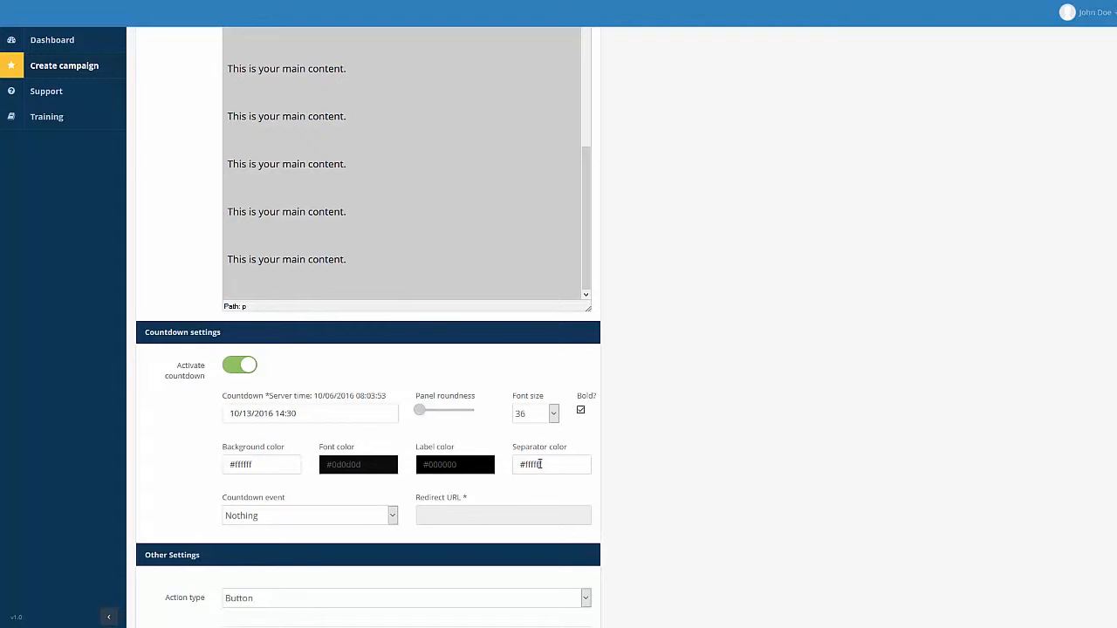
left_click(358, 518)
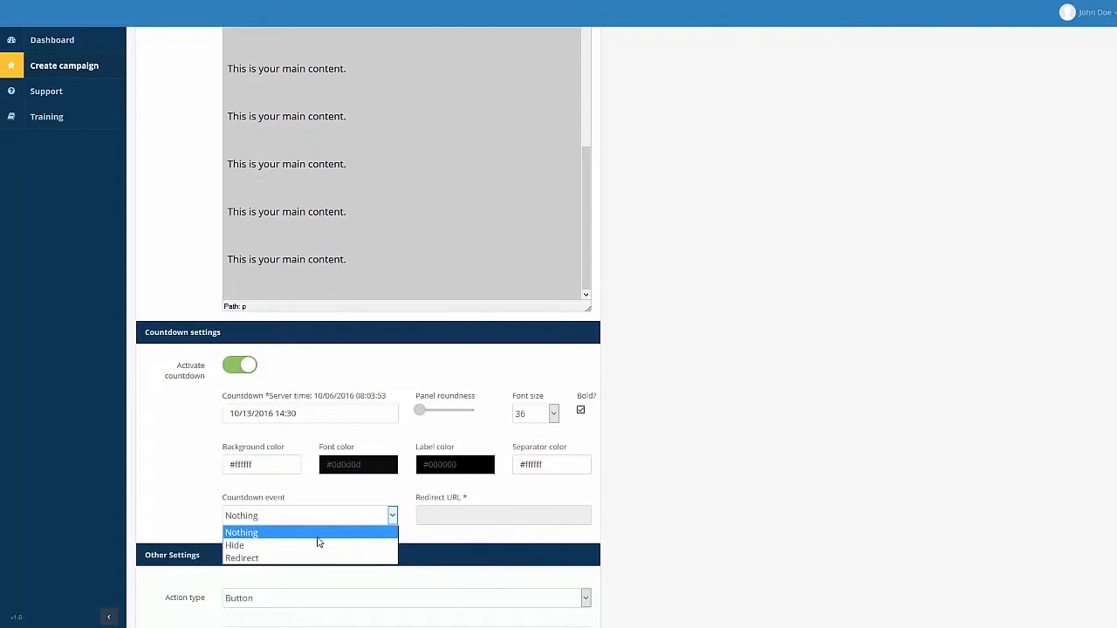
left_click(269, 549)
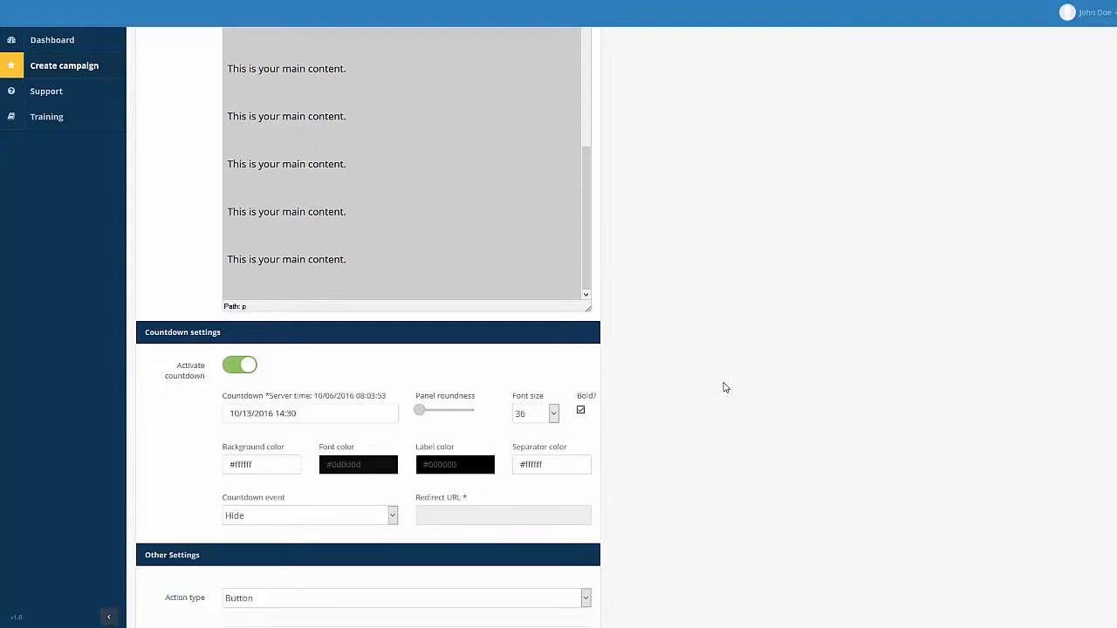
scroll(724, 386, "down", 2)
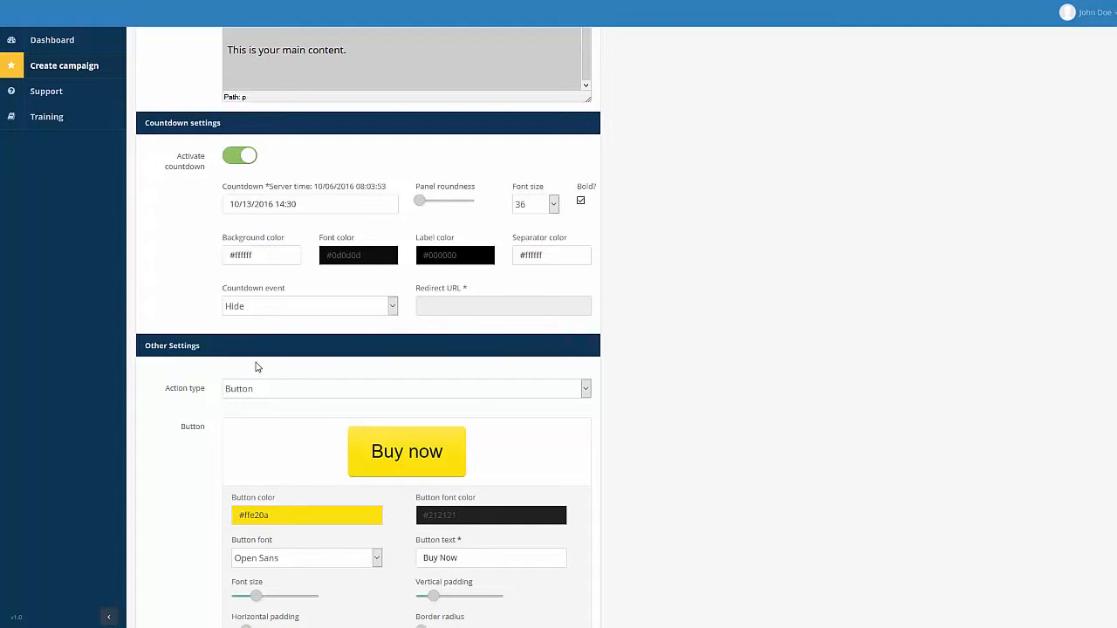
Keep the action type as Button and the Buy Now button colour #ffe20a.
left_click(282, 391)
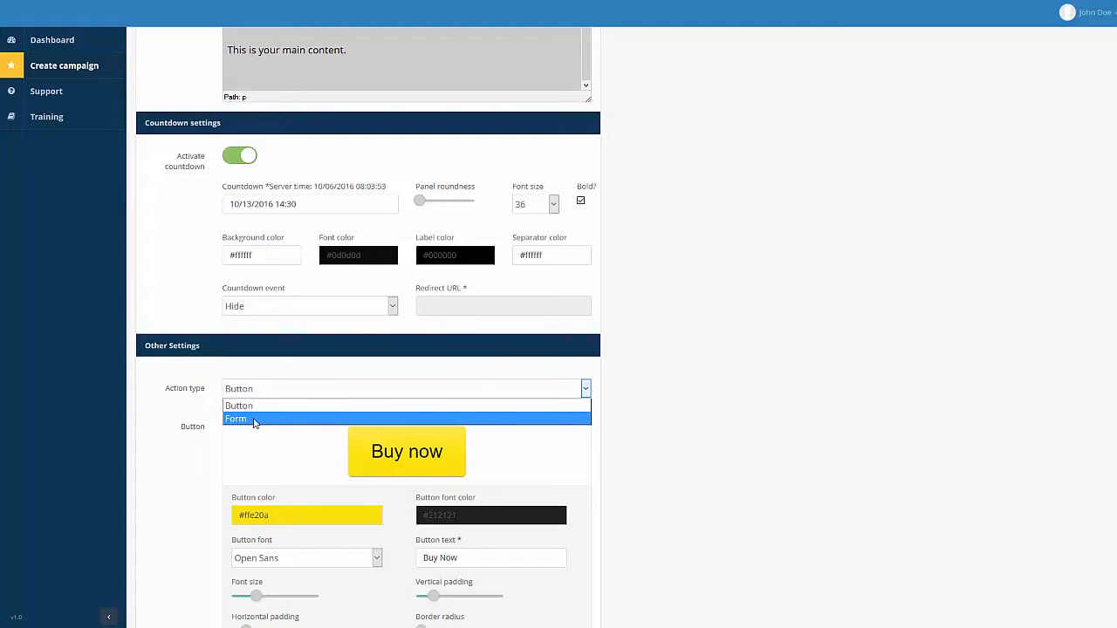
left_click(258, 406)
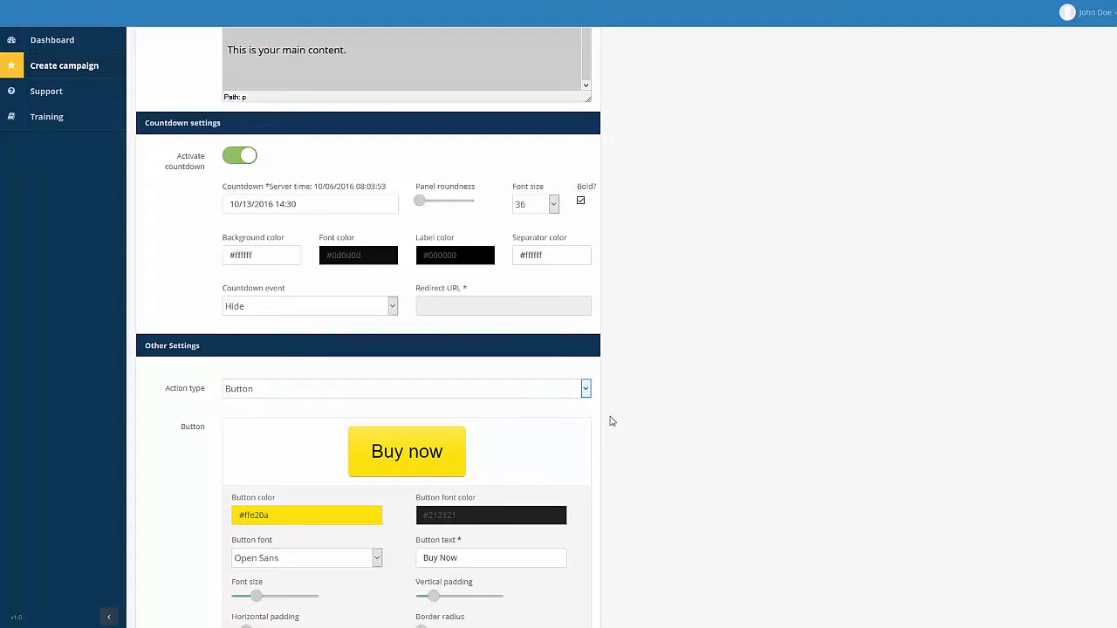
scroll(609, 419, "down", 3)
left_click(292, 358)
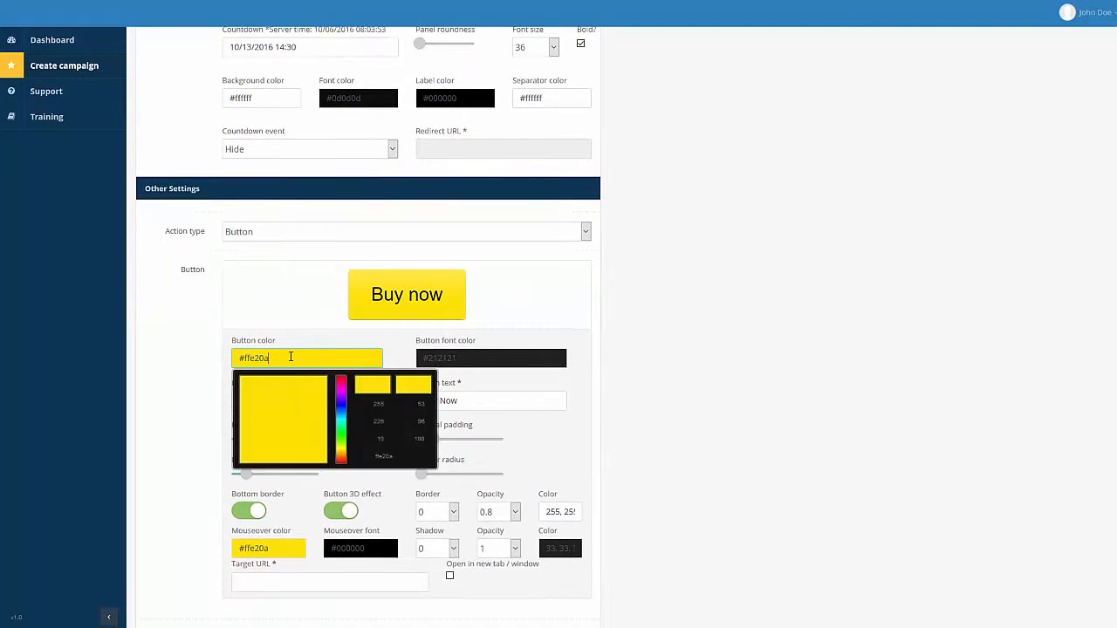
left_click(659, 336)
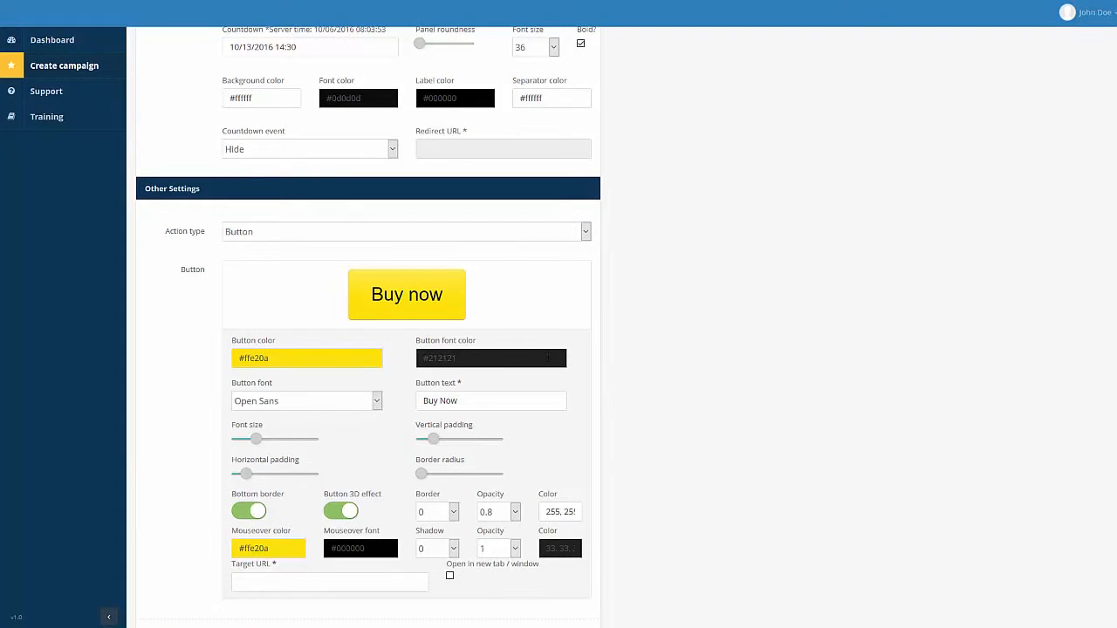
left_click(305, 583)
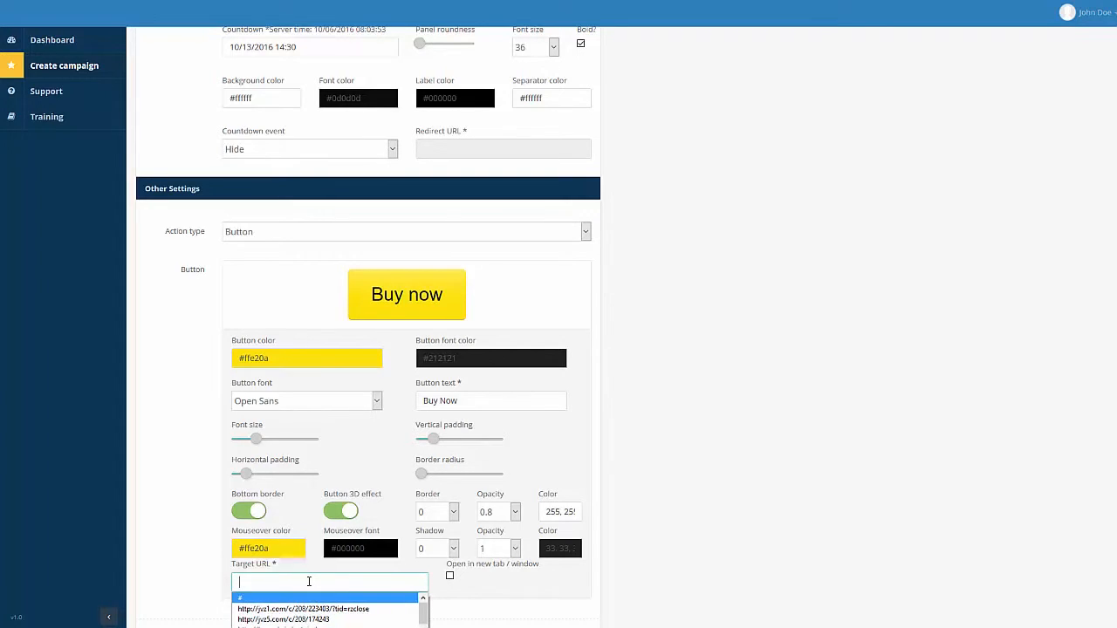
type("http://g")
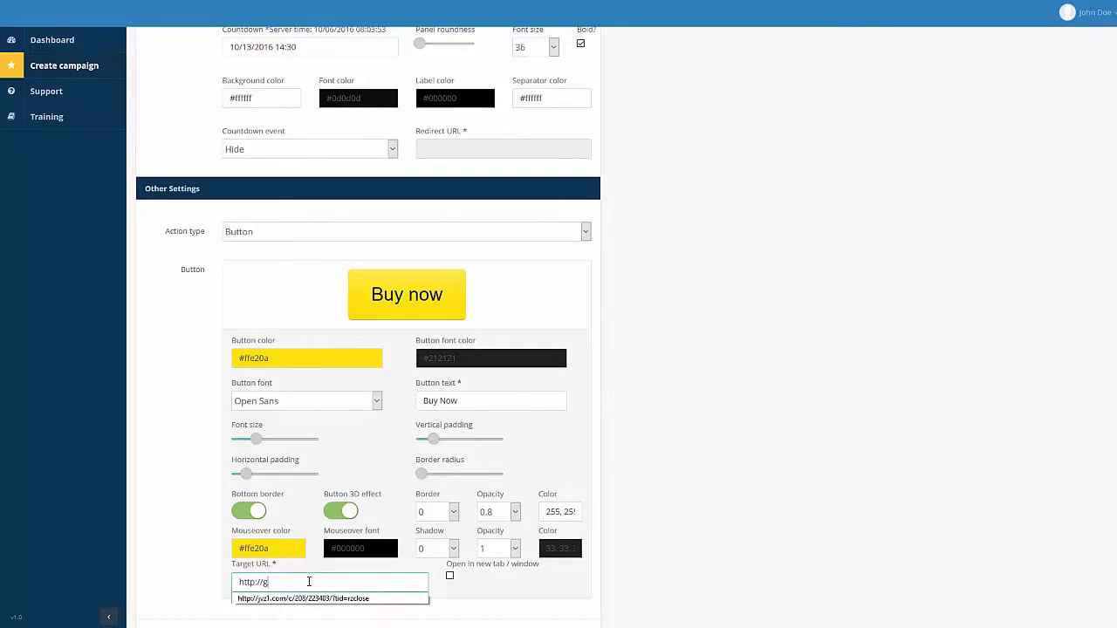
type("oogle.com")
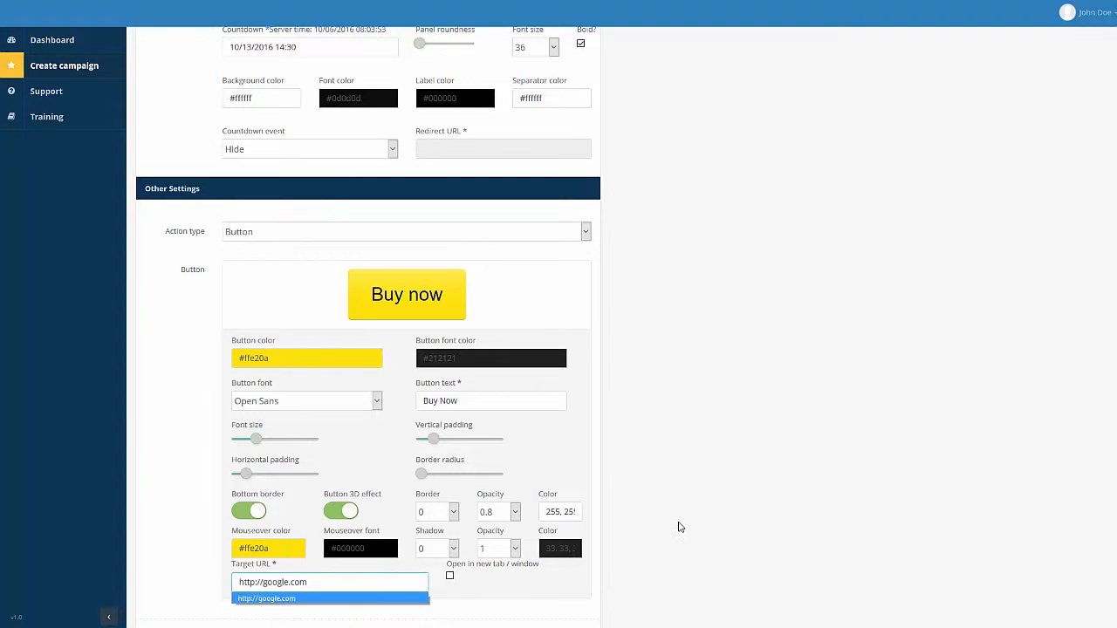
left_click(682, 528)
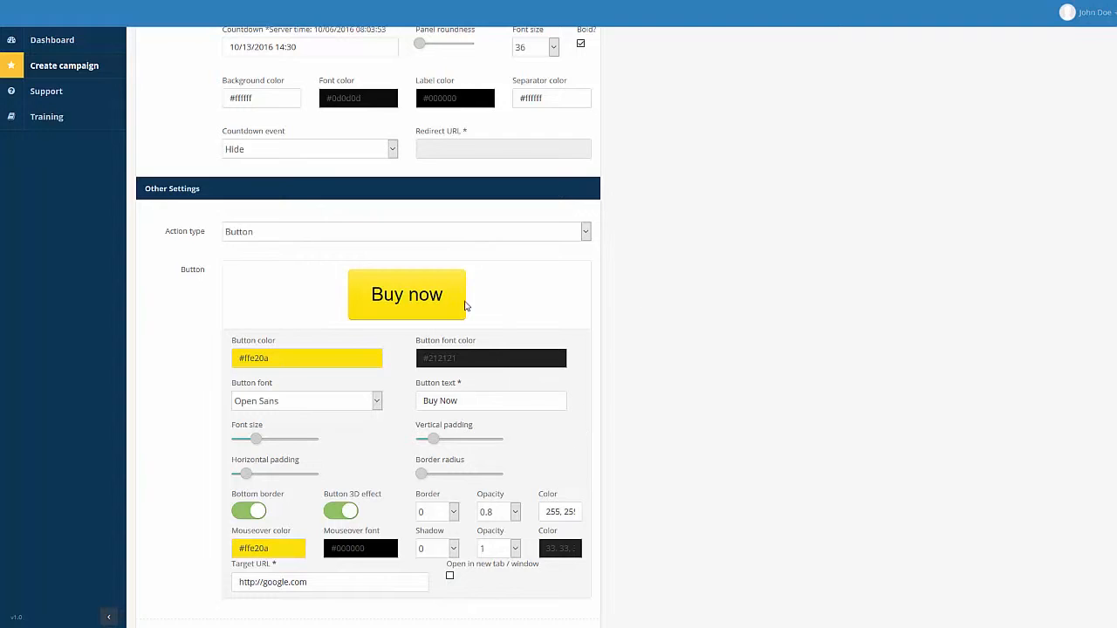
left_click(283, 235)
left_click(315, 261)
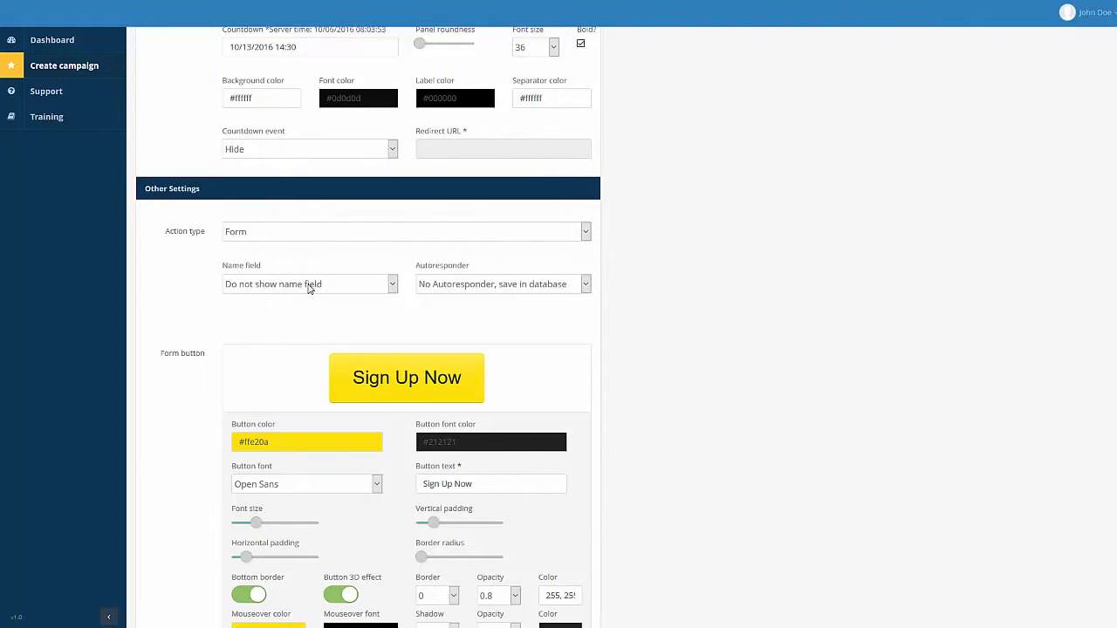
left_click(308, 286)
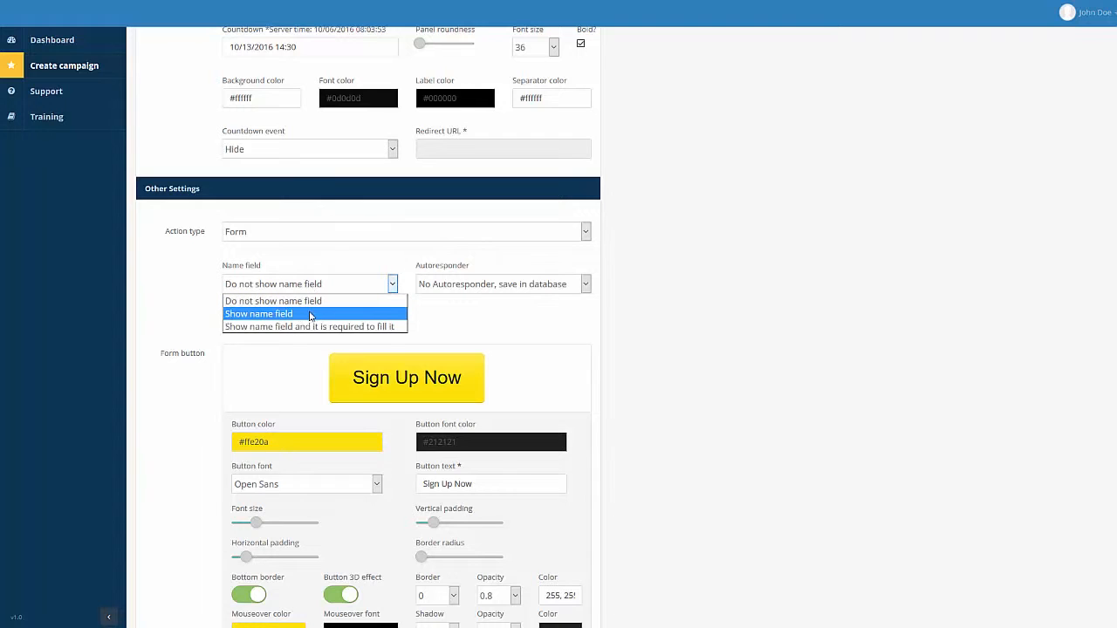
left_click(661, 369)
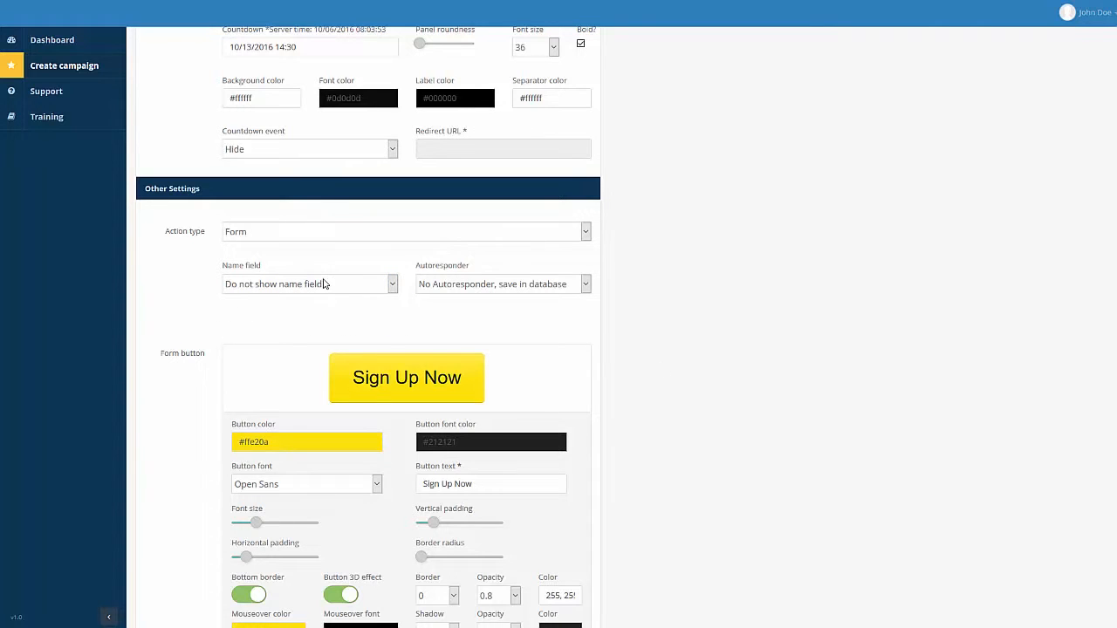
left_click(481, 290)
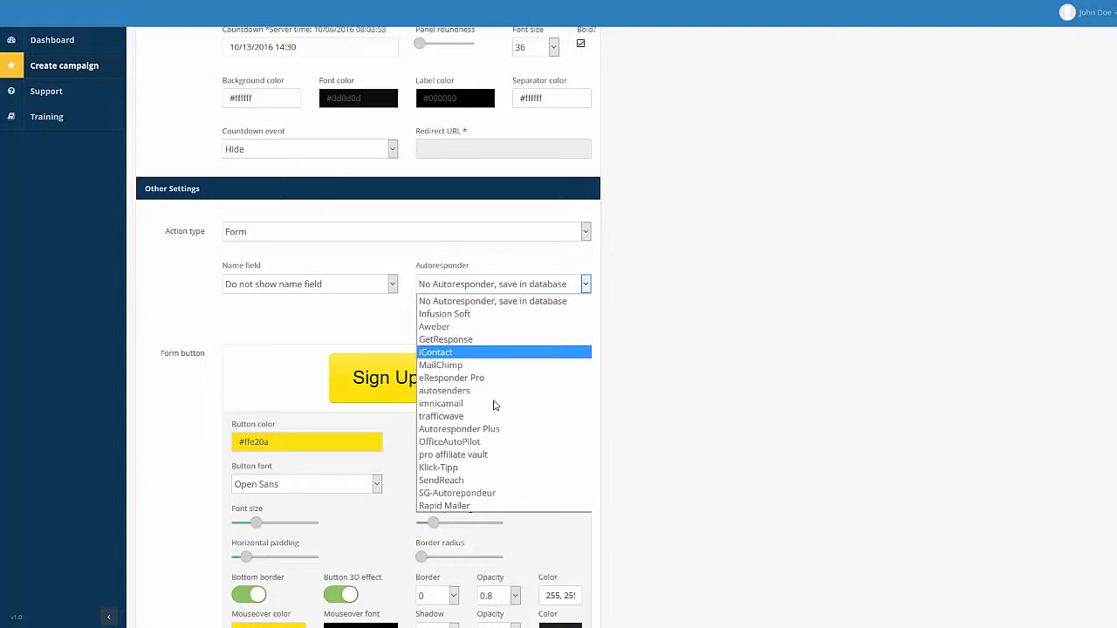
left_click(508, 327)
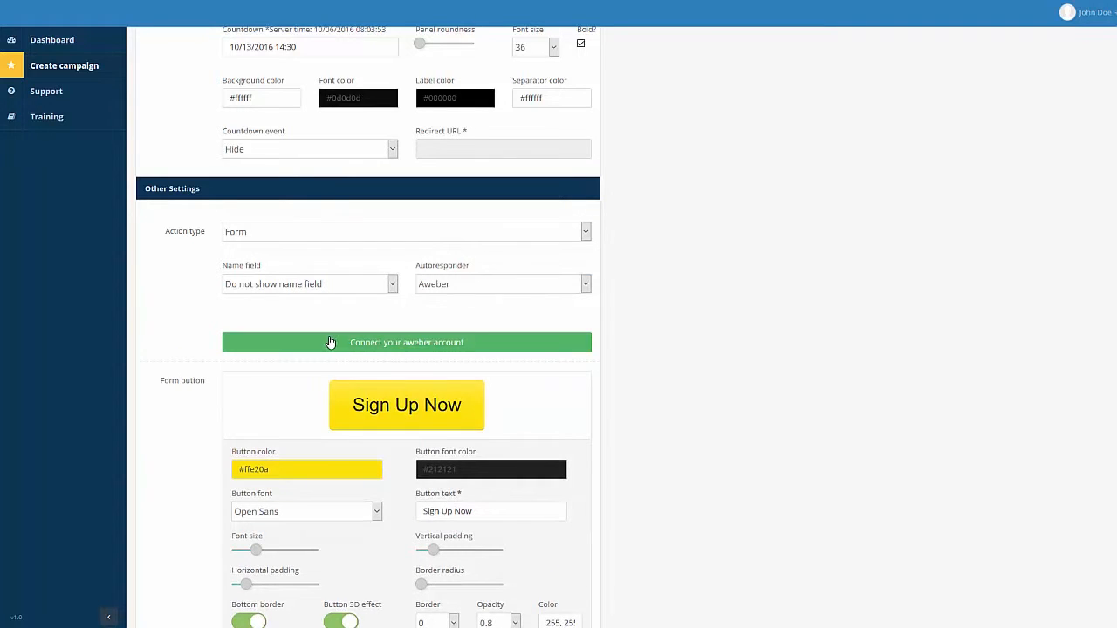
left_click(482, 288)
left_click(479, 336)
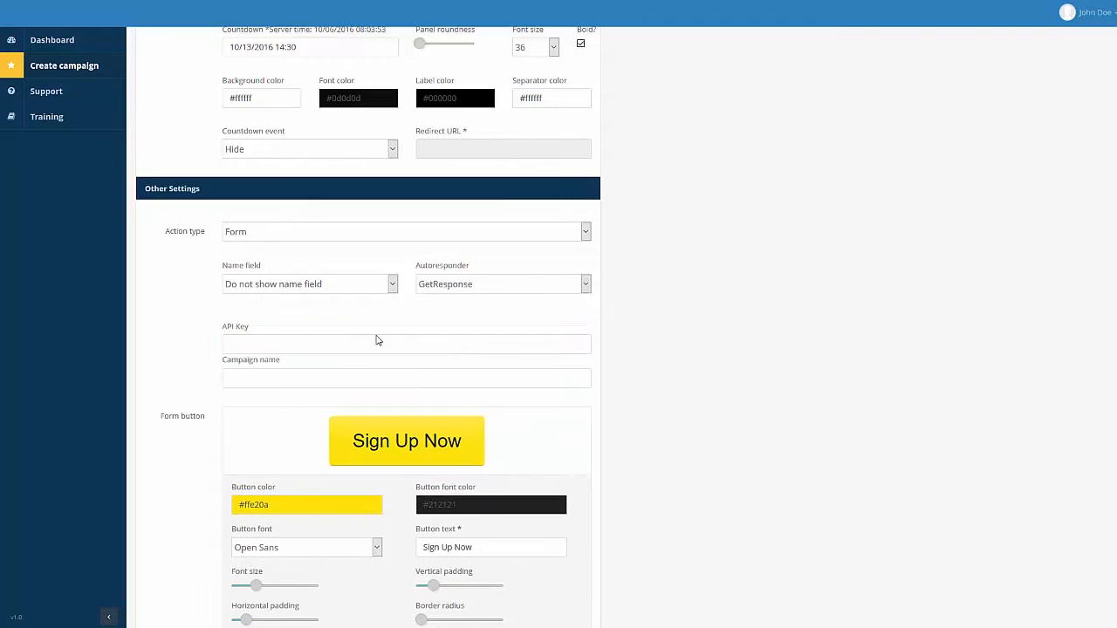
left_click(512, 290)
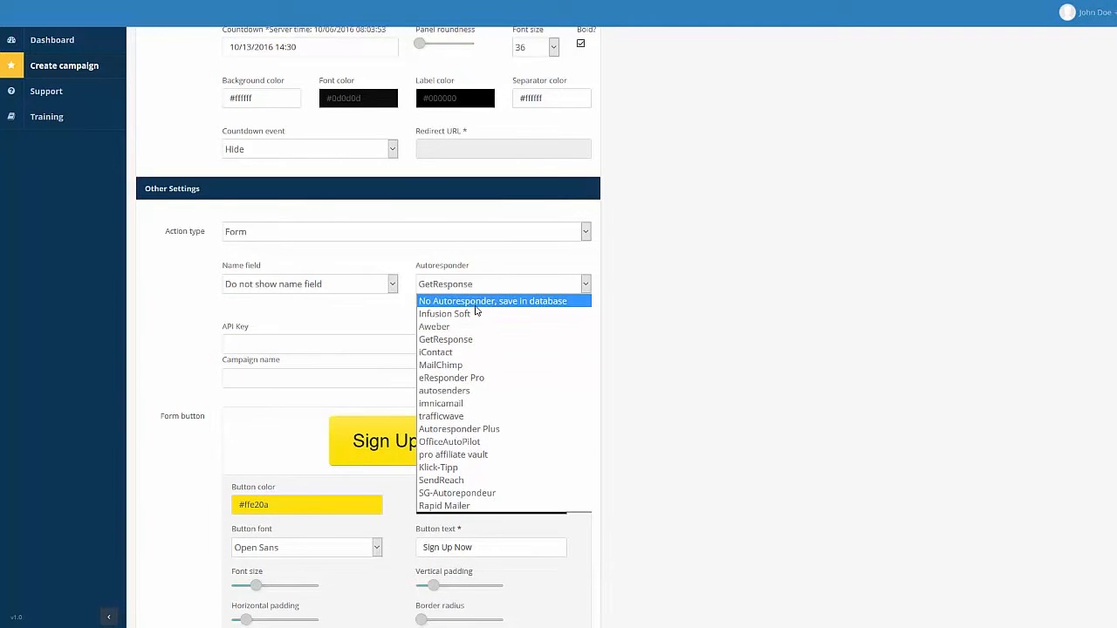
left_click(477, 303)
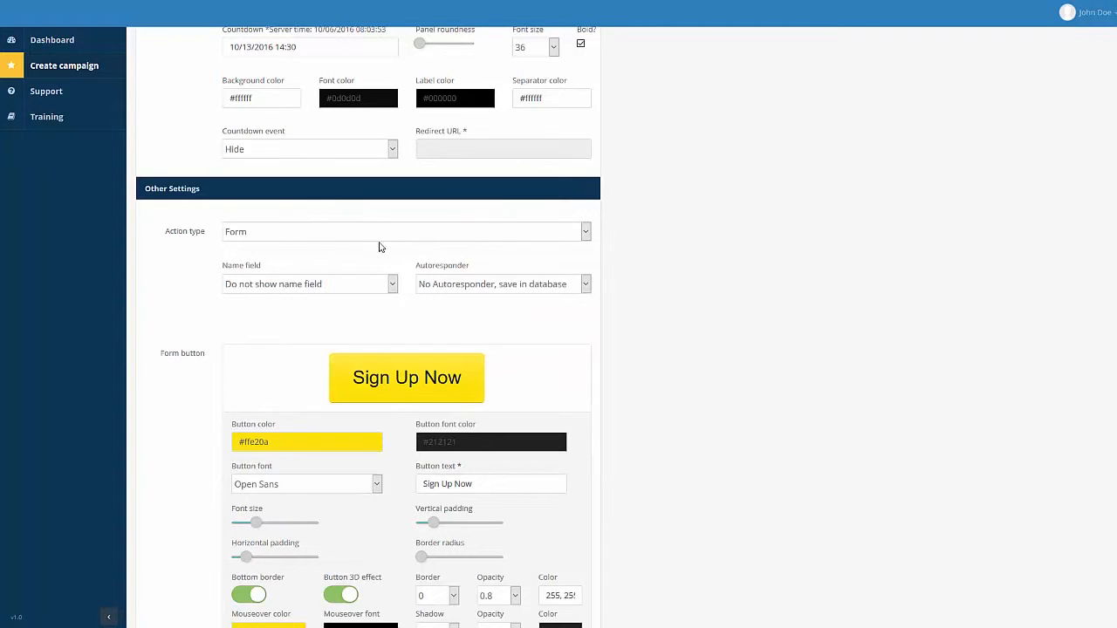
scroll(692, 264, "down", 2)
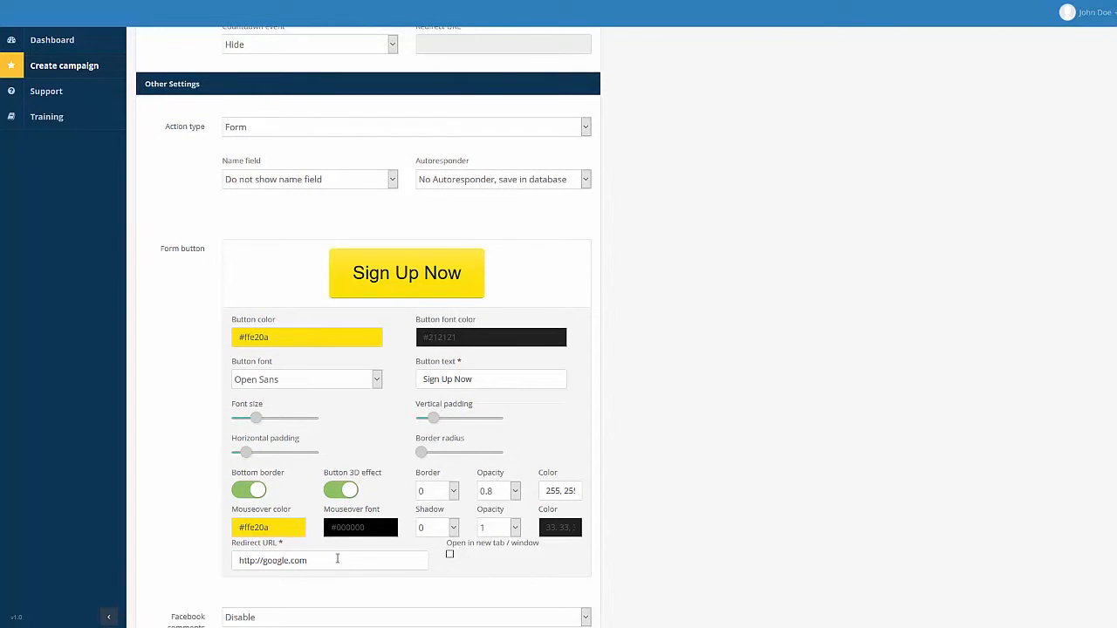
left_click(279, 129)
left_click(279, 143)
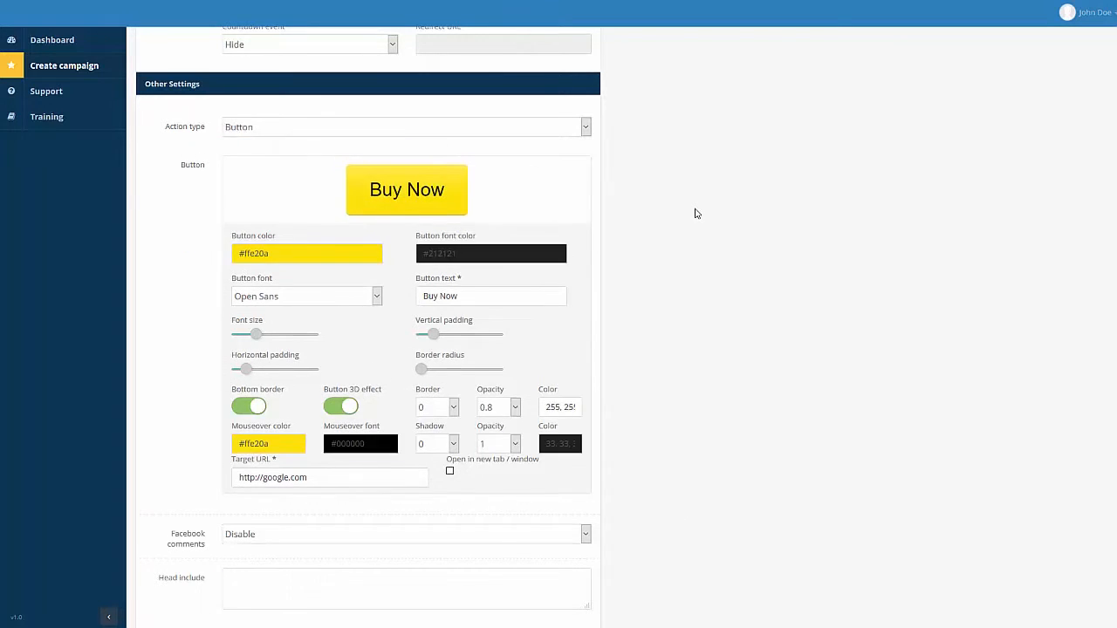
Set Facebook comments to 'Enable below content'.
scroll(489, 306, "down", 2)
scroll(192, 436, "down", 1)
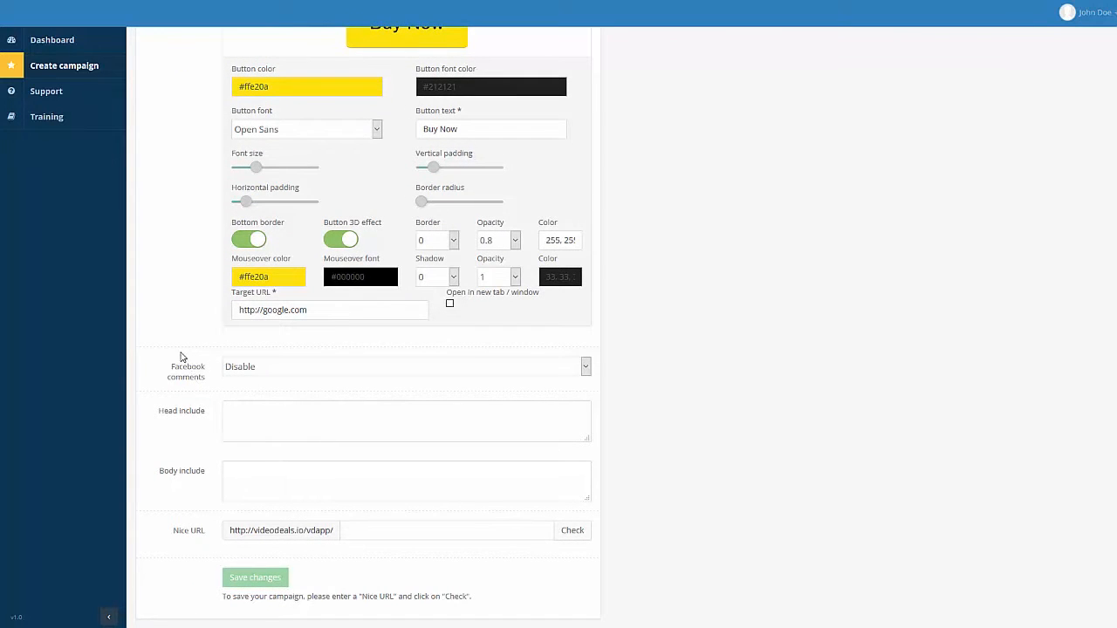
left_click(253, 371)
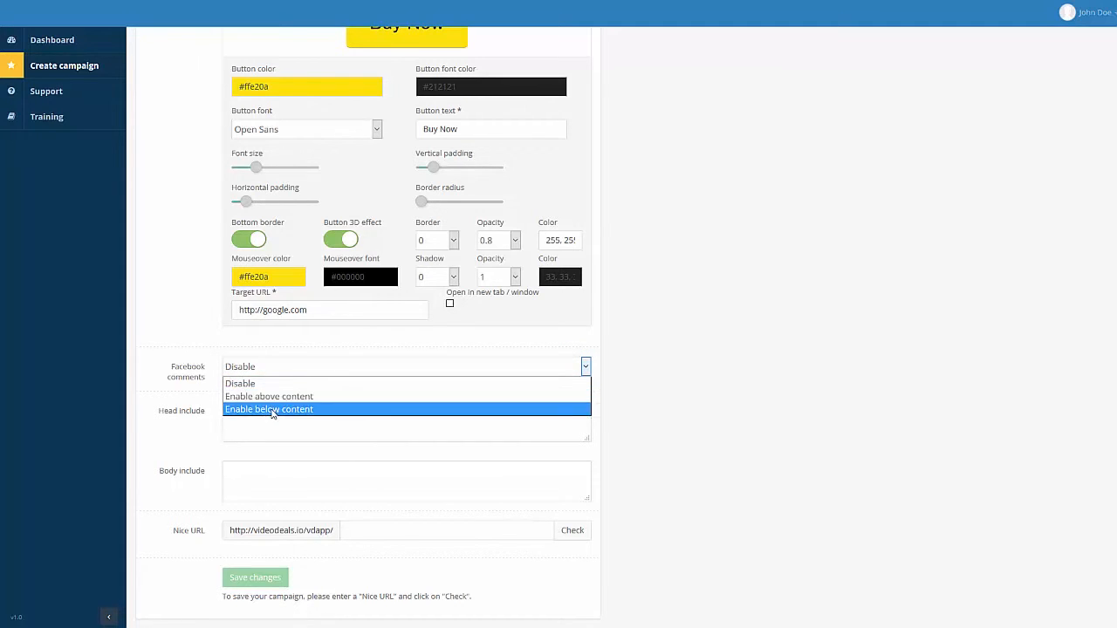
left_click(271, 410)
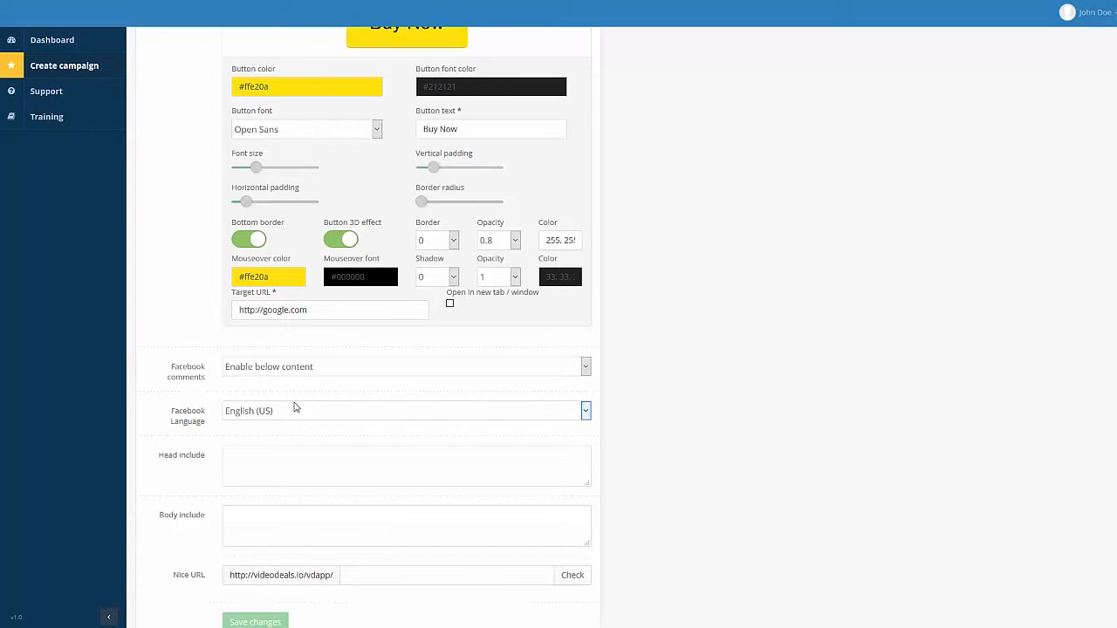
scroll(757, 297, "down", 1)
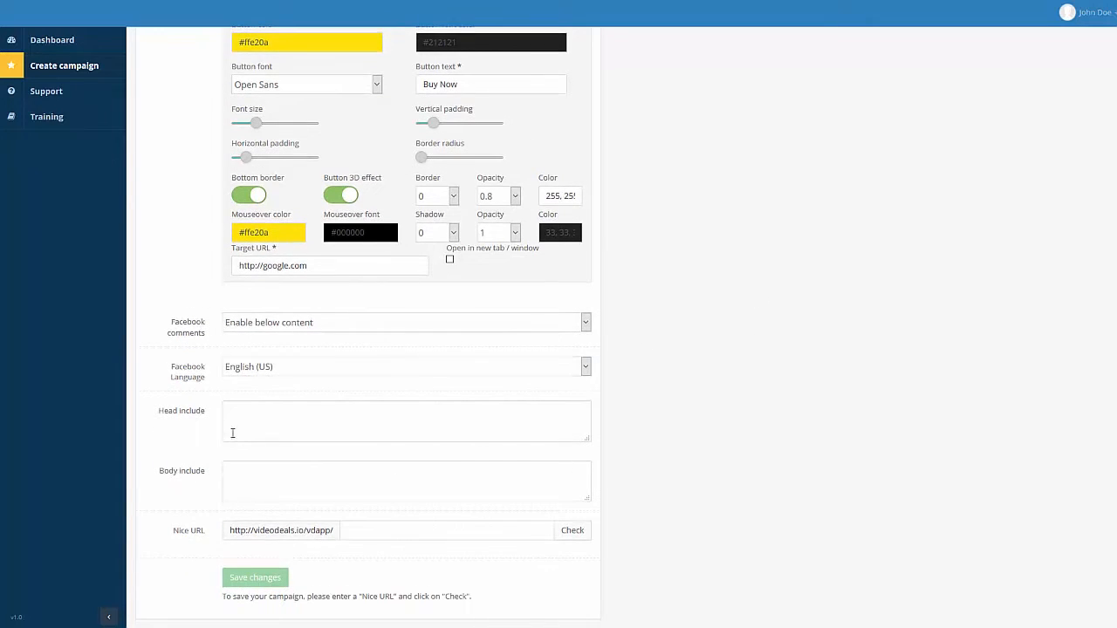
left_click(281, 407)
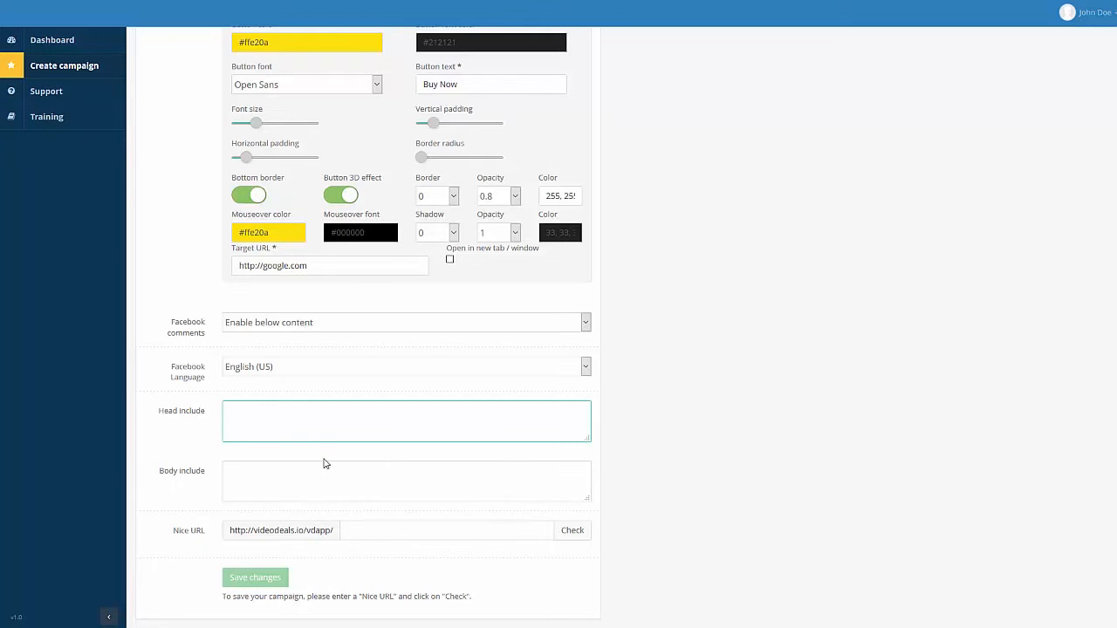
Enter 'test' as the nice URL, check its availability and save the campaign.
left_click(363, 537)
type("test")
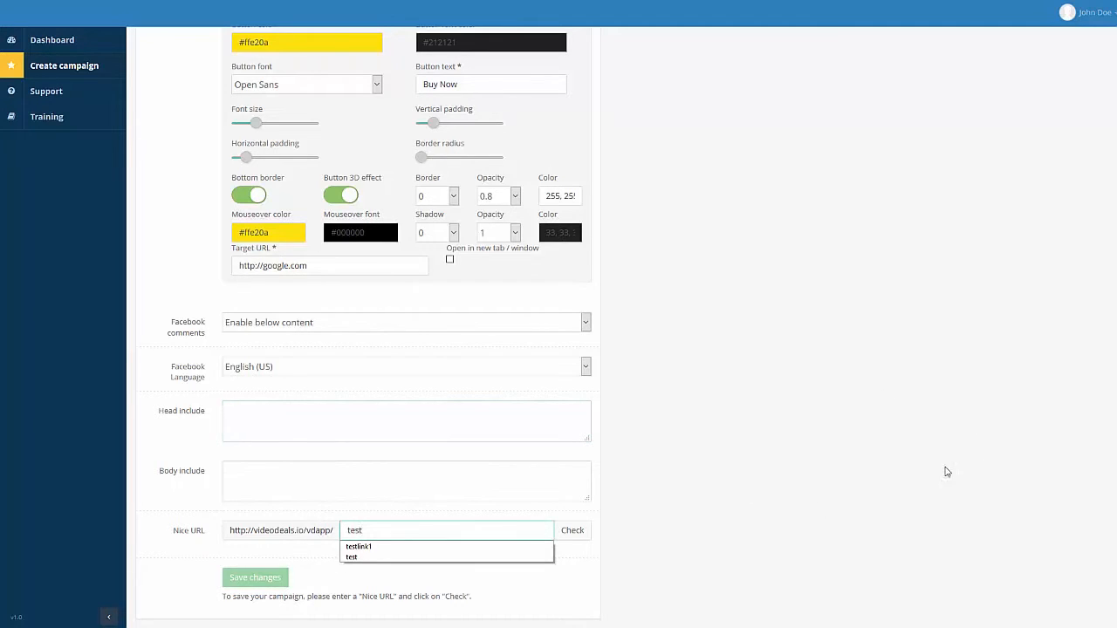
left_click(573, 533)
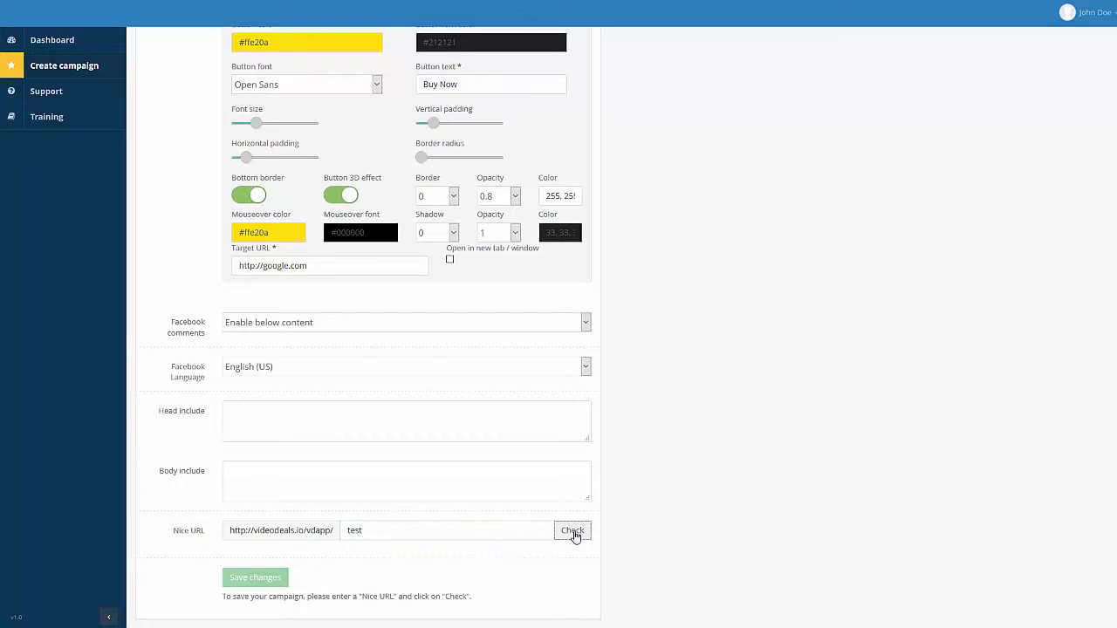
left_click(267, 583)
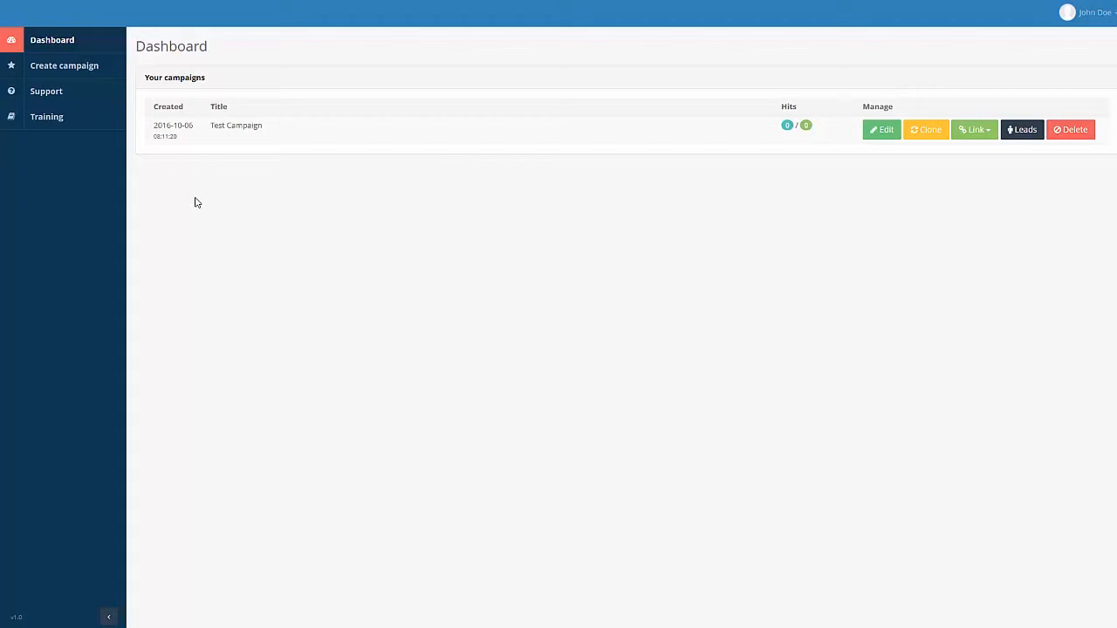
left_click(787, 128)
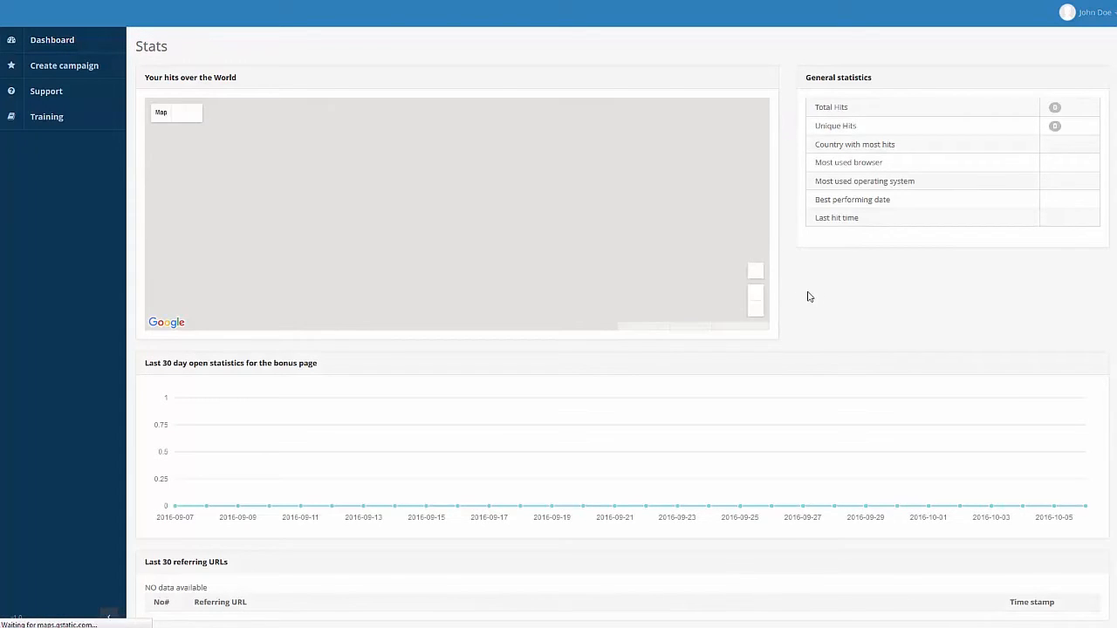
key("alt+Left")
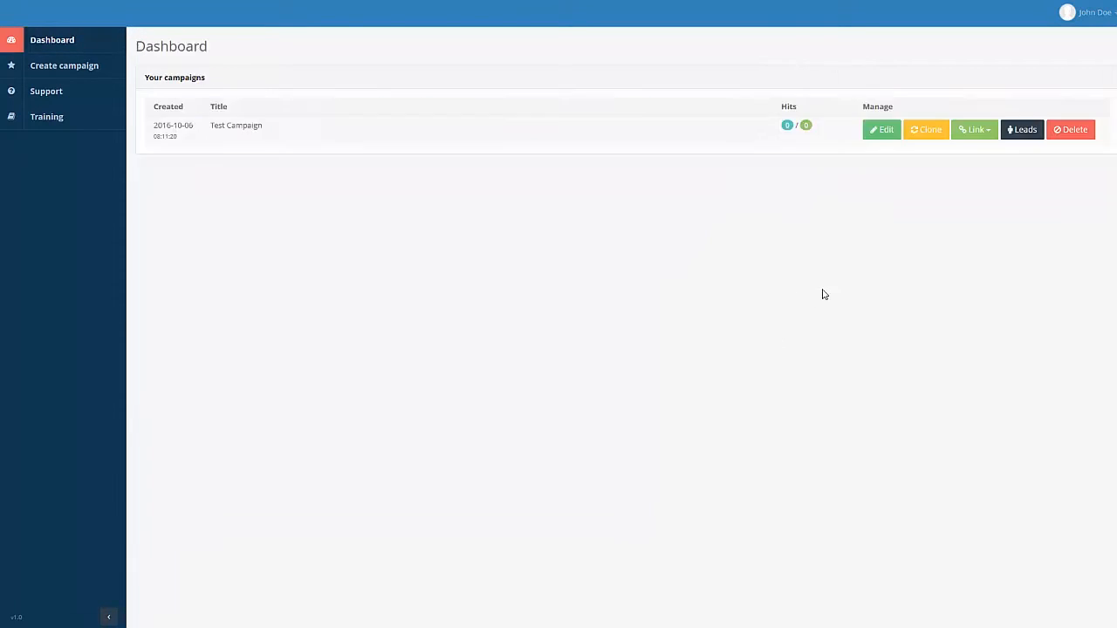
left_click(978, 133)
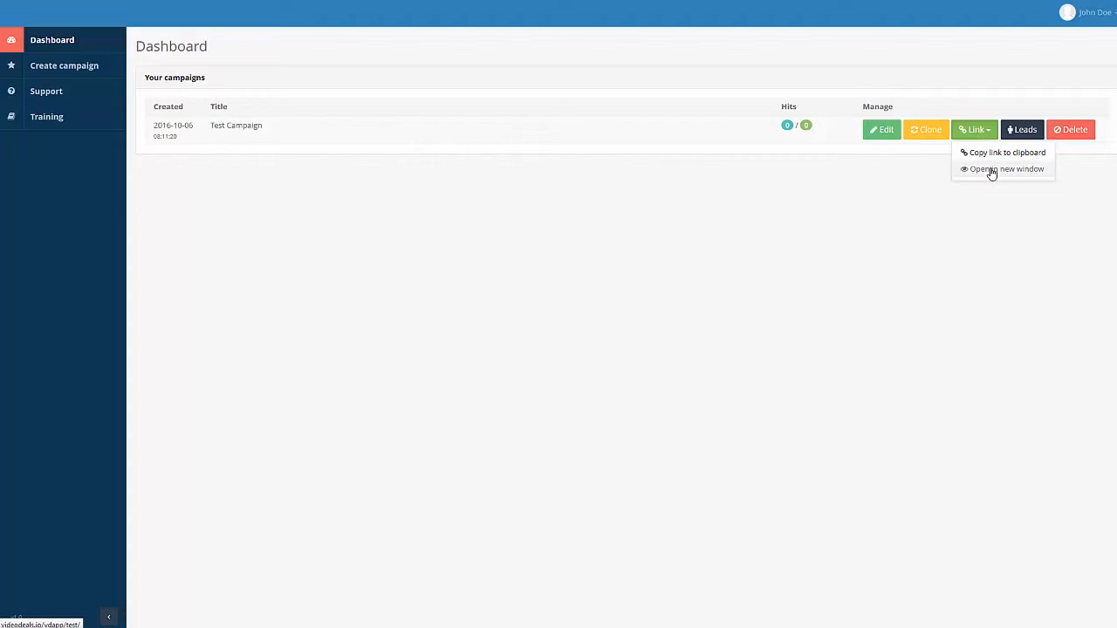
left_click(914, 236)
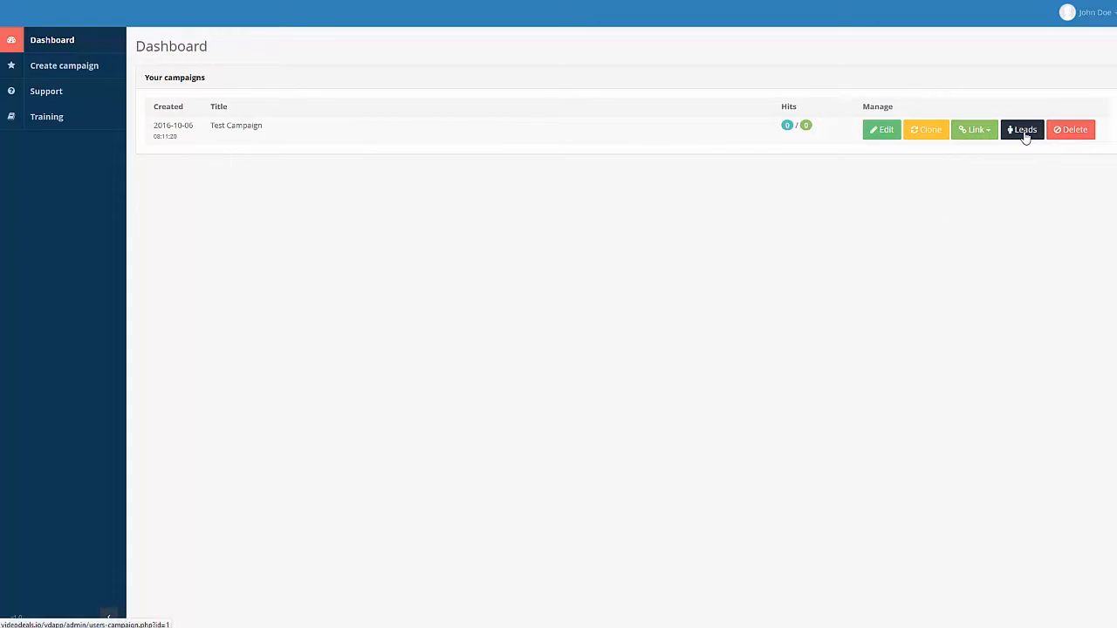
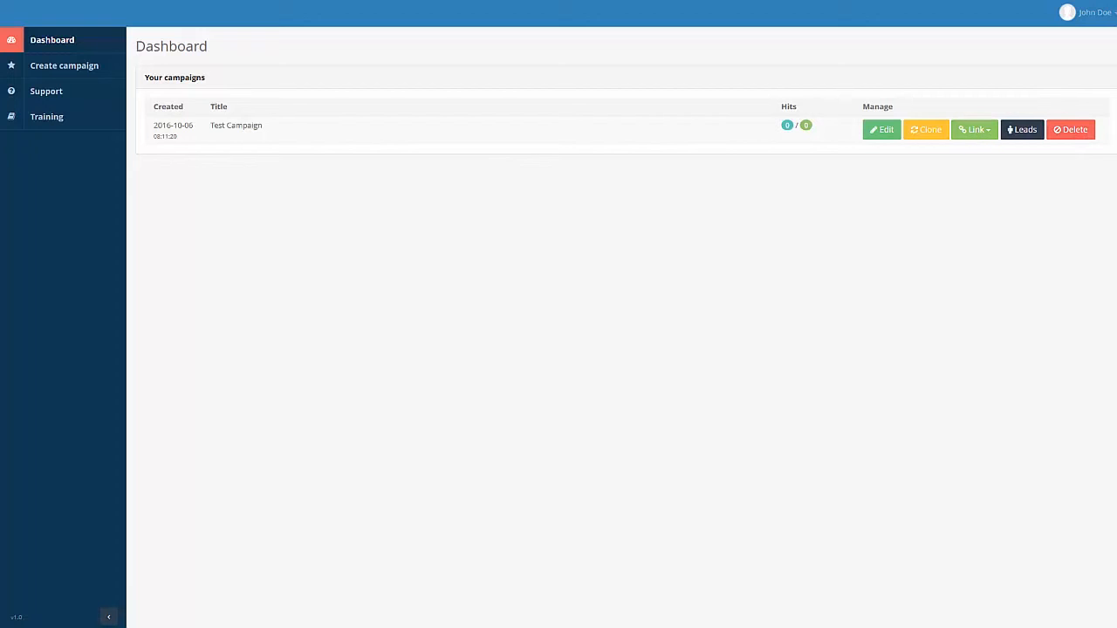
Show the sharing options for Test Campaign's public link from the dashboard.
left_click(976, 131)
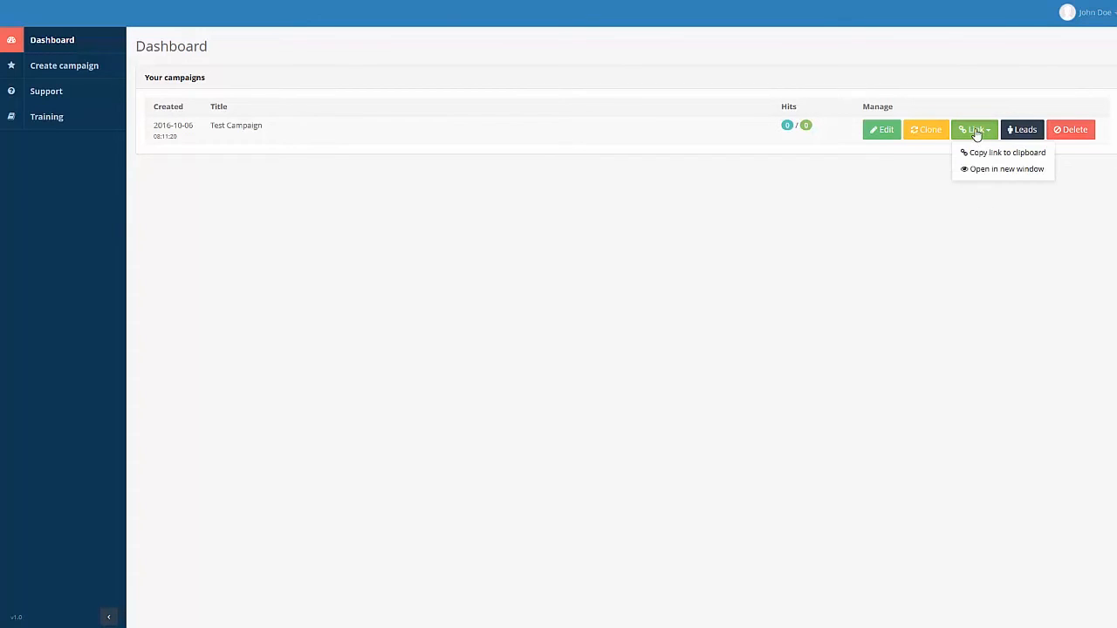
Open the live Test Campaign page in a new window and check its Facebook comments box.
left_click(991, 171)
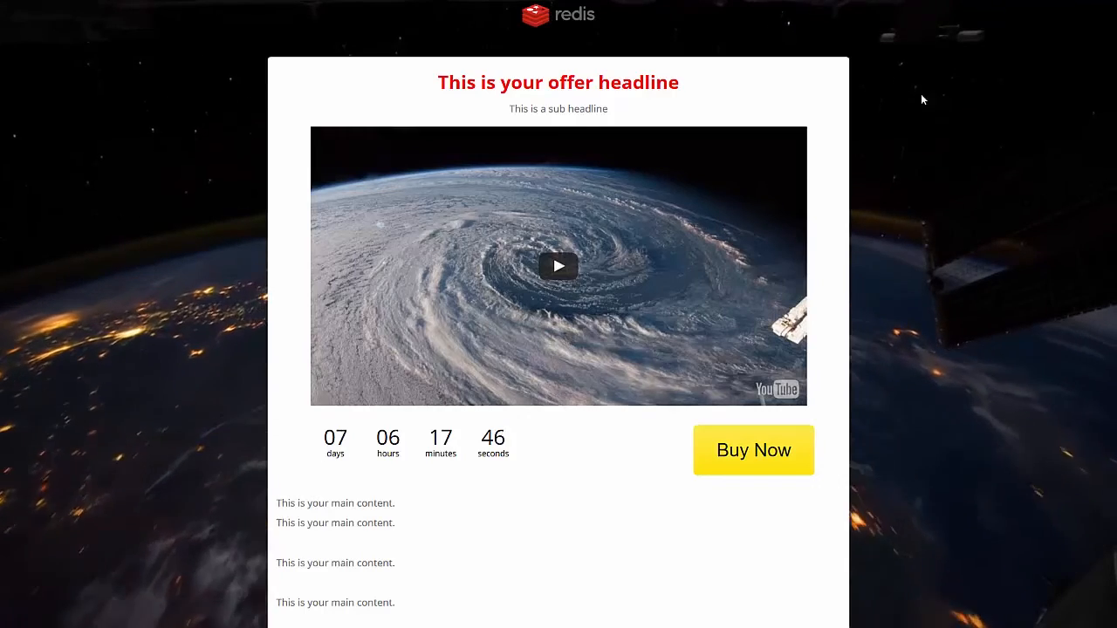
scroll(920, 157, "down", 6)
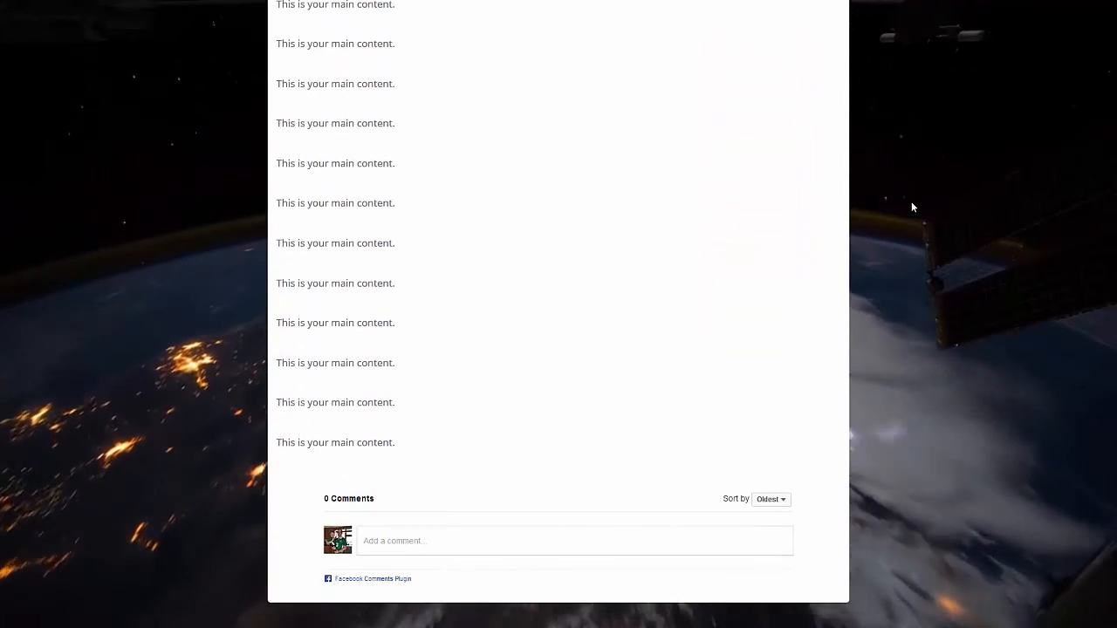
left_click(412, 540)
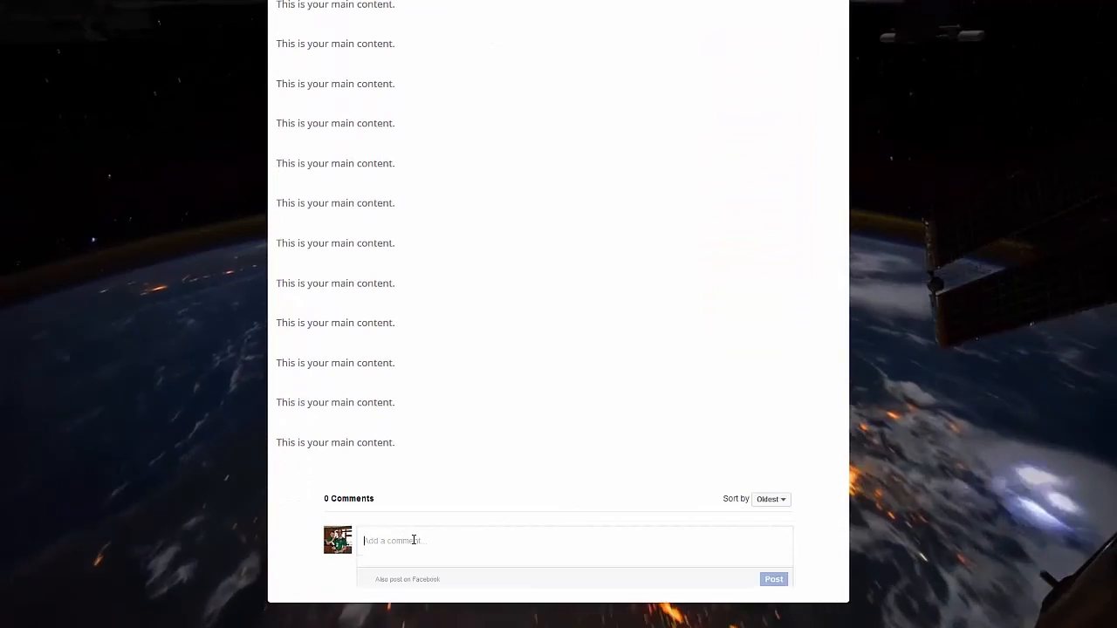
scroll(538, 408, "up", 7)
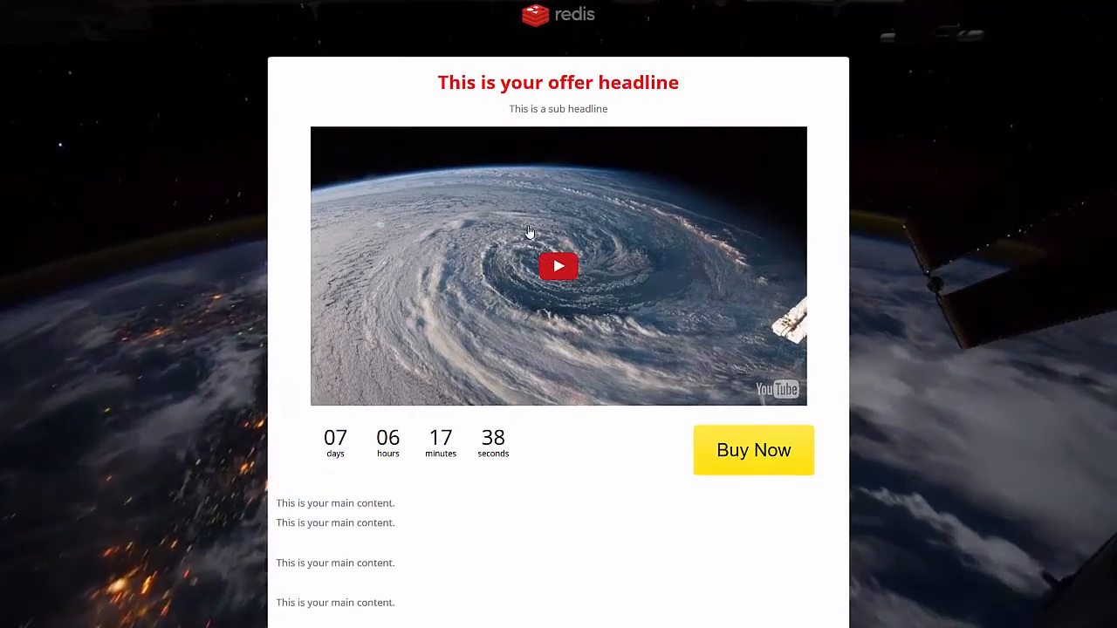
scroll(905, 281, "down", 2)
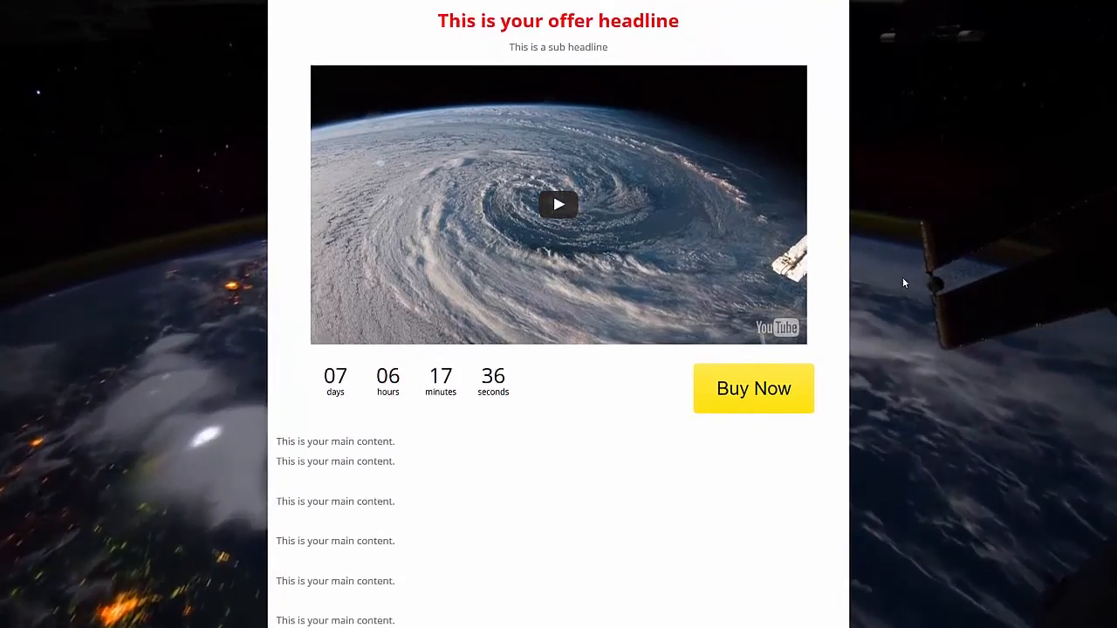
scroll(905, 286, "up", 2)
scroll(905, 284, "down", 7)
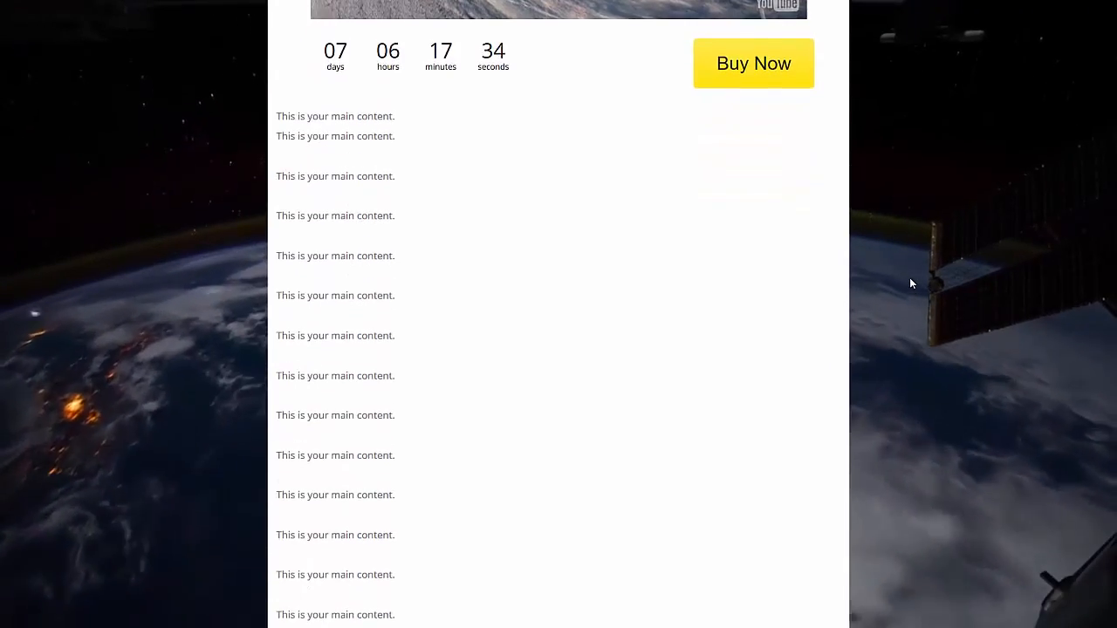
scroll(910, 278, "up", 8)
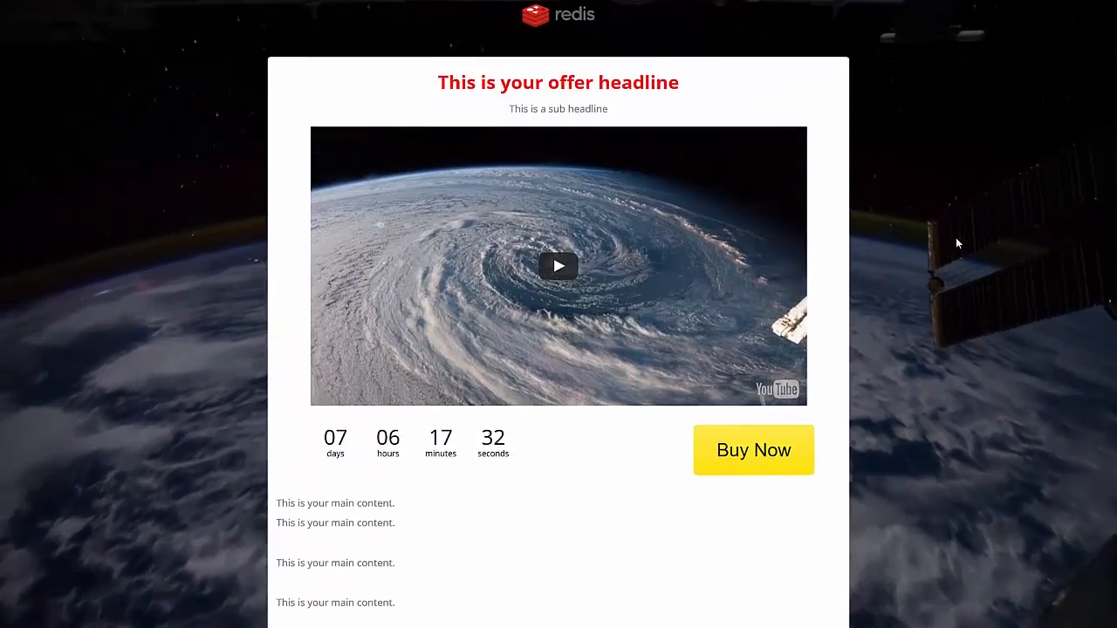